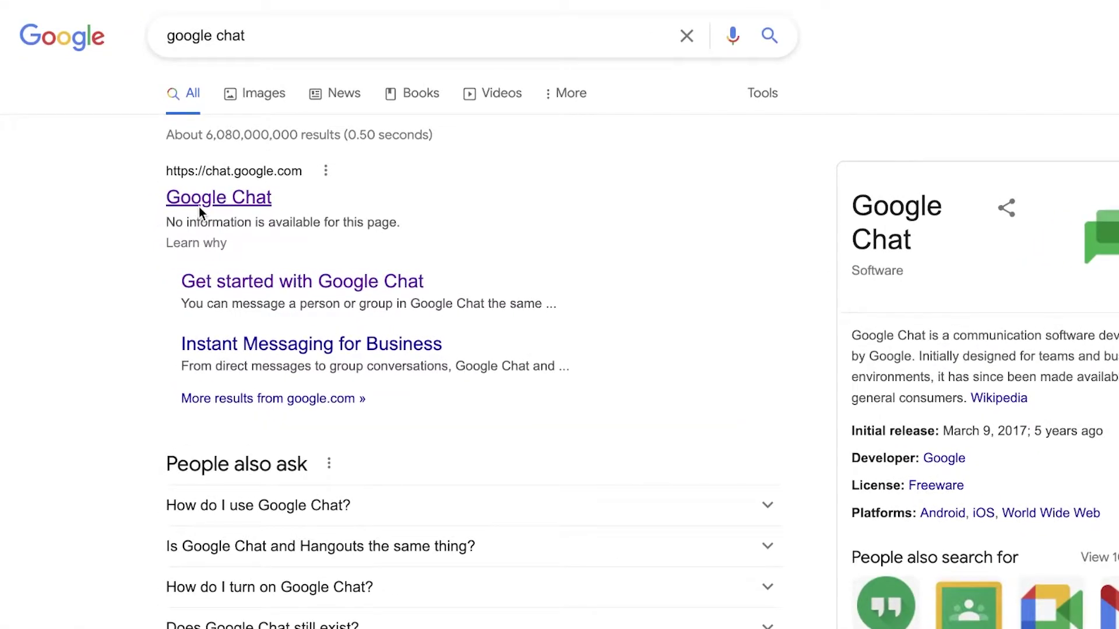
Open Google Chat (chat.google.com) from the Google search results for 'google chat'
{"action": "left_click", "coordinate": [199, 211]}
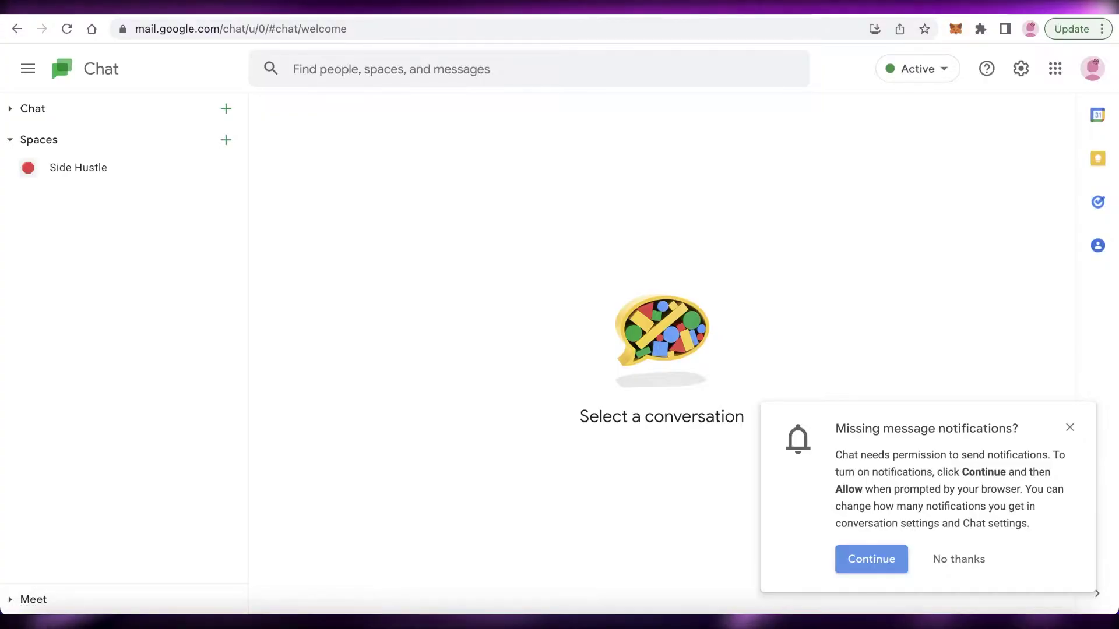
Close the 'Missing message notifications?' popup and briefly check the account avatar menu
{"action": "left_click", "coordinate": [1070, 428]}
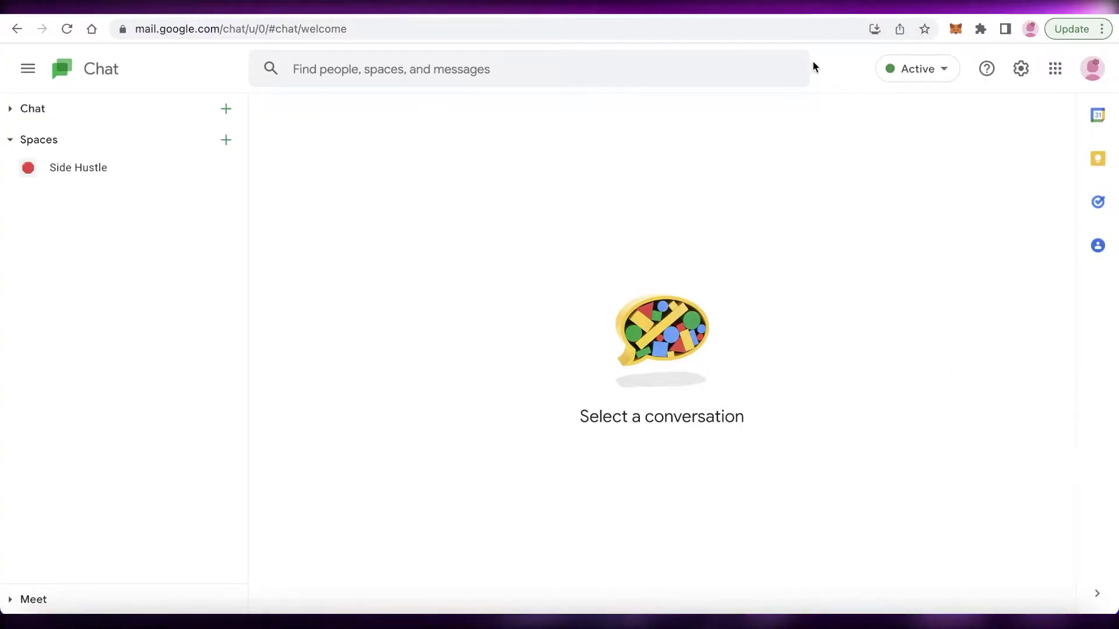
{"action": "left_click", "coordinate": [1093, 70]}
{"action": "left_click", "coordinate": [1093, 72]}
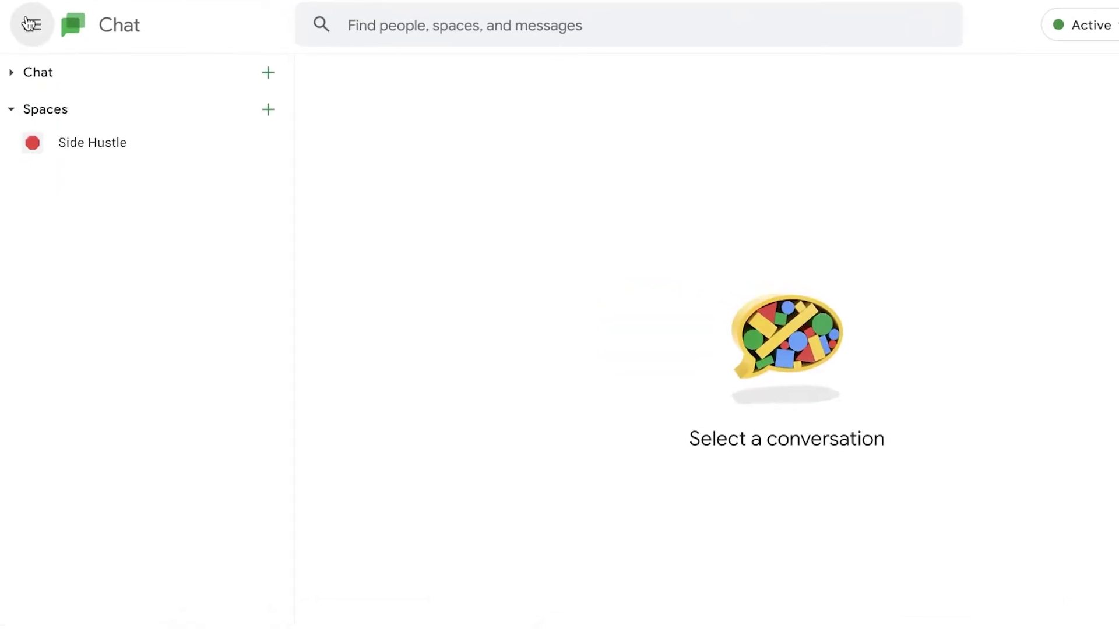
Collapse Spaces, expand Meet's meeting options, and open the availability status choices
{"action": "left_click", "coordinate": [29, 26]}
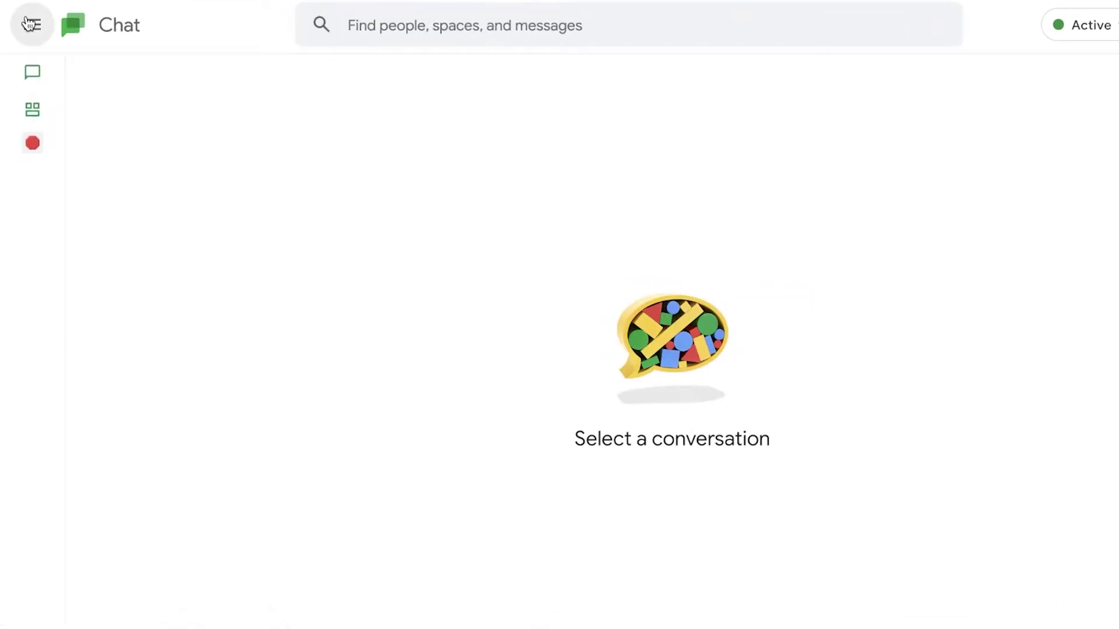
{"action": "left_click", "coordinate": [29, 24]}
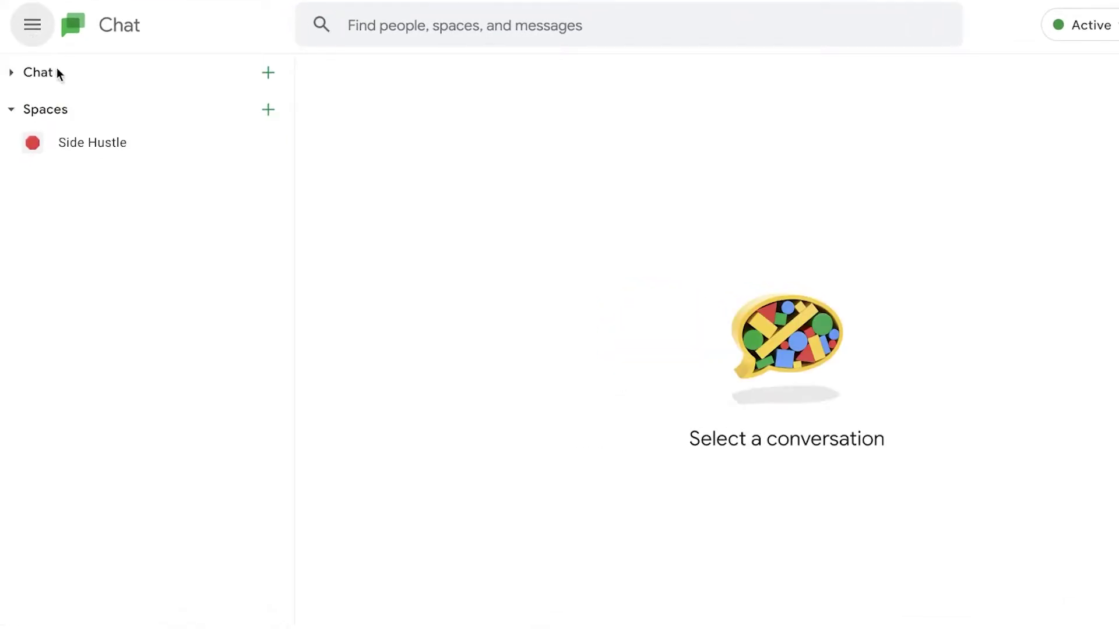
{"action": "left_click", "coordinate": [9, 75]}
{"action": "left_click", "coordinate": [11, 74]}
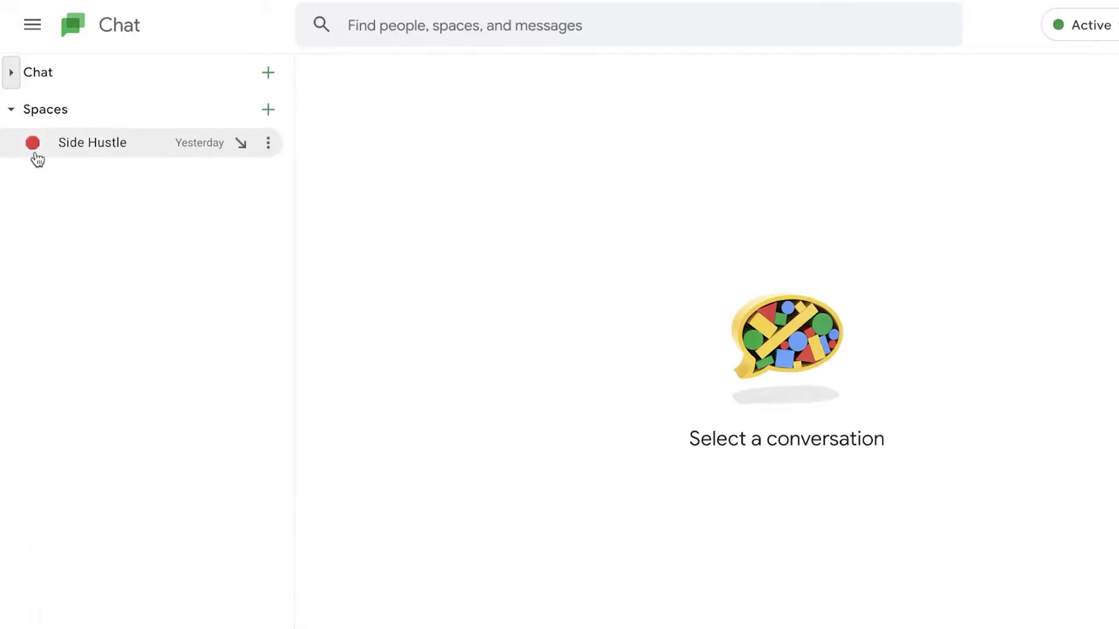
{"action": "left_click", "coordinate": [11, 110]}
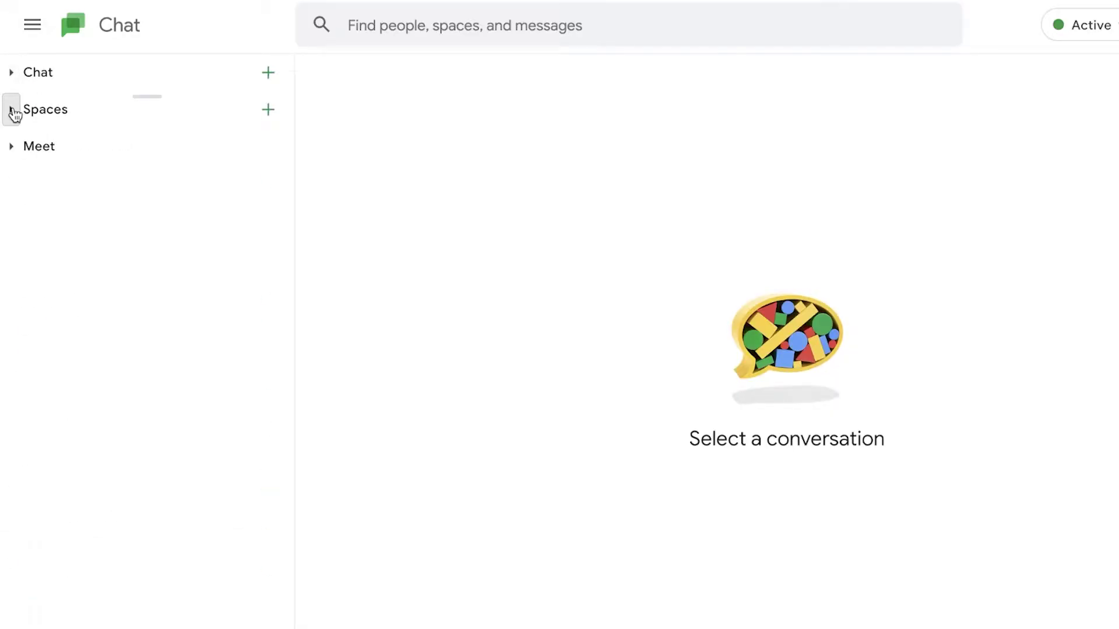
{"action": "left_click", "coordinate": [11, 150]}
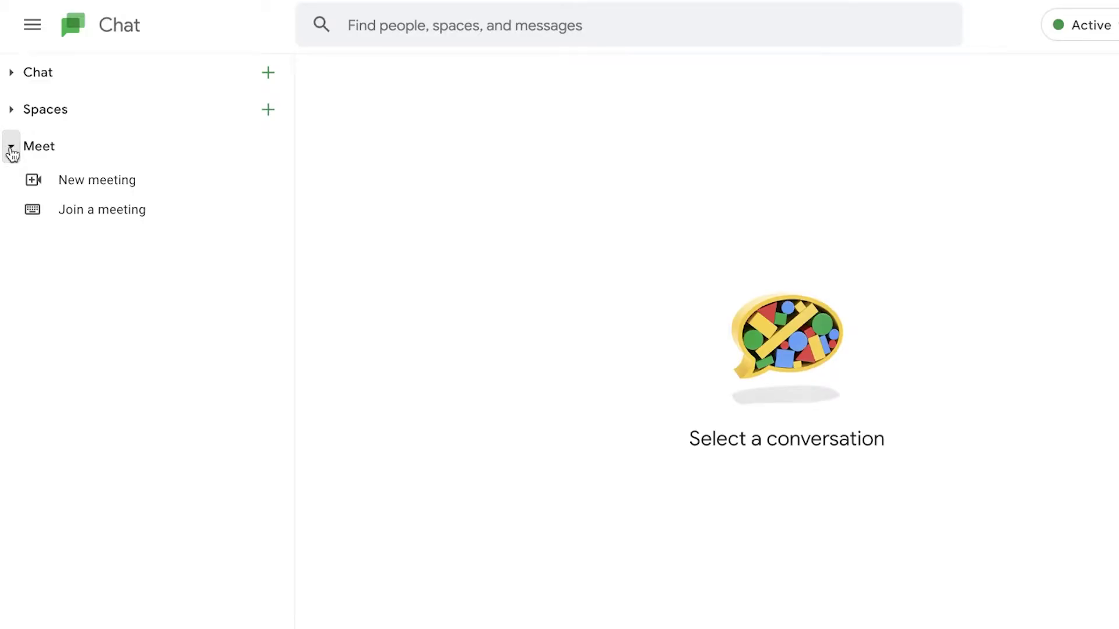
{"action": "left_click", "coordinate": [928, 24]}
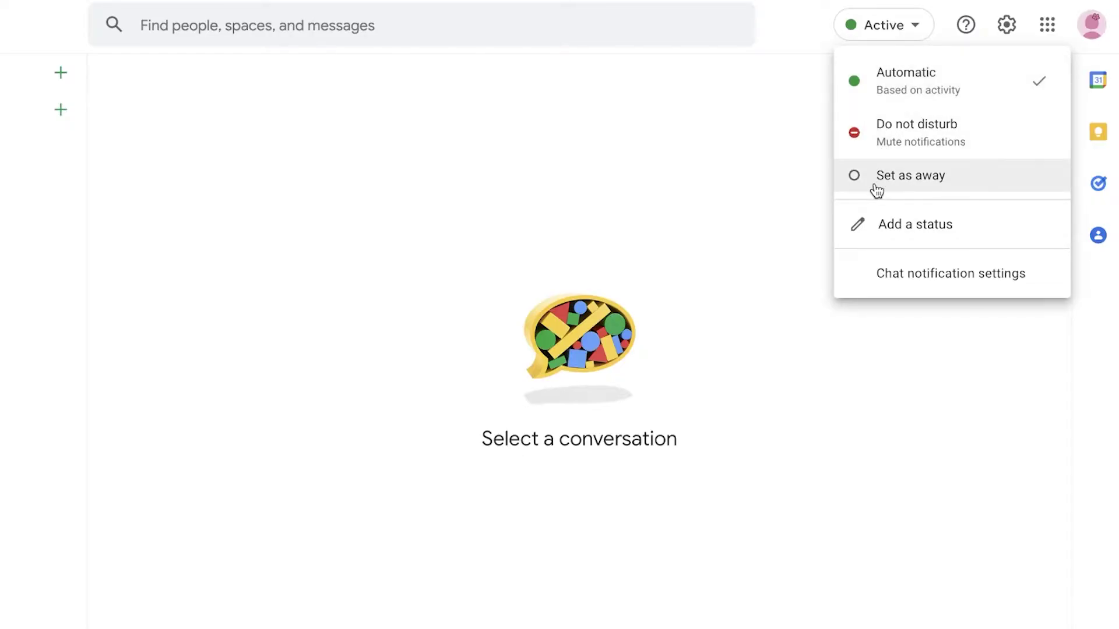
{"action": "left_click", "coordinate": [875, 269]}
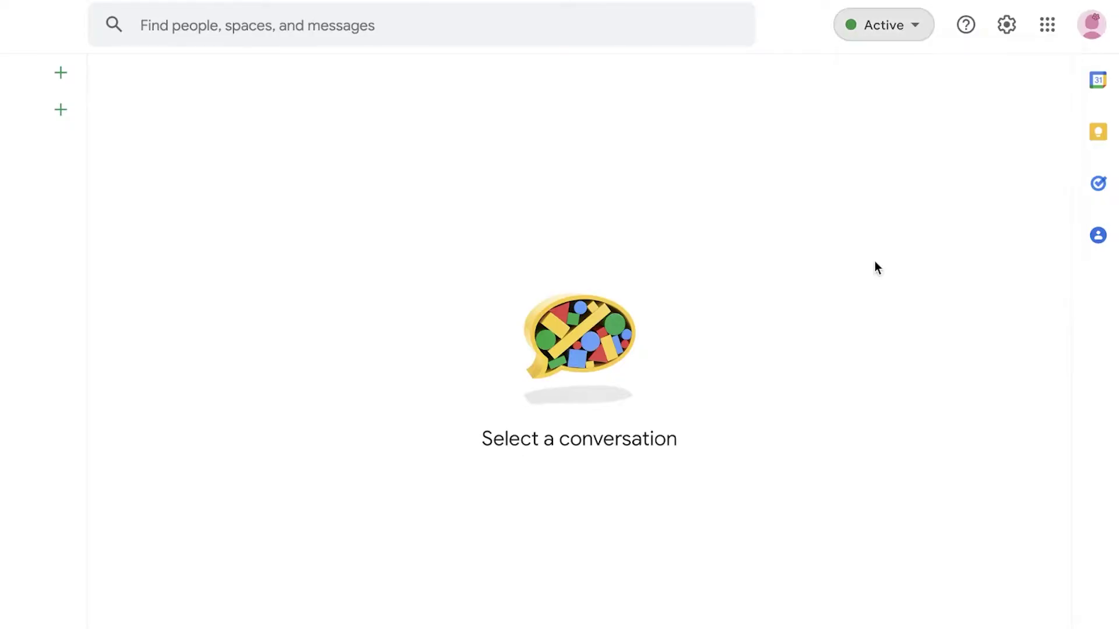
{"action": "scroll", "coordinate": [624, 144], "scroll_direction": "down", "scroll_amount": 6}
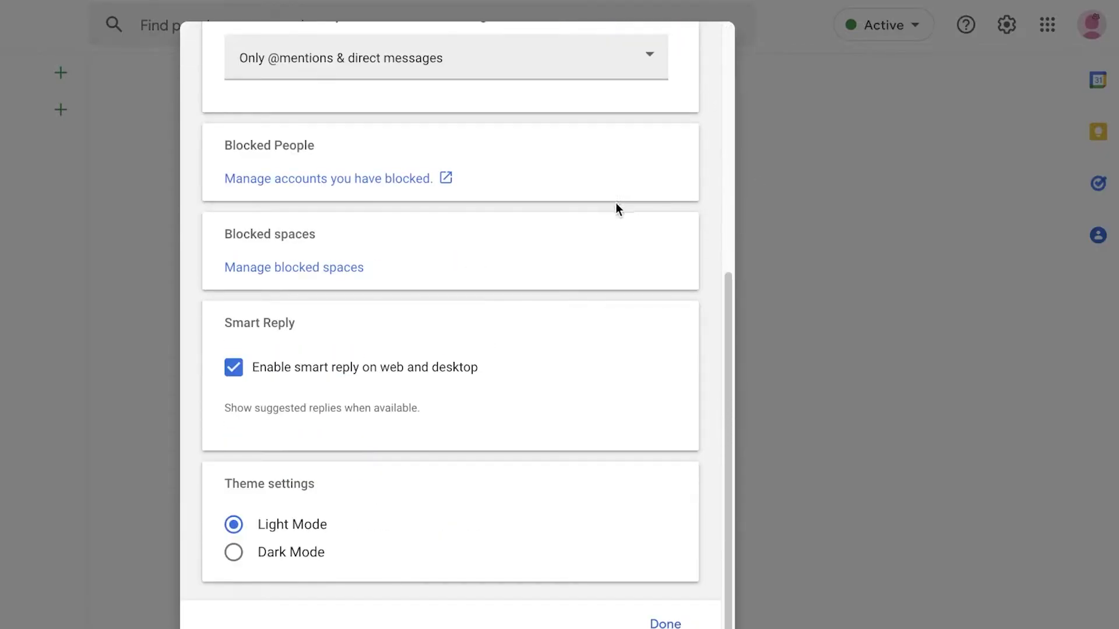
{"action": "scroll", "coordinate": [613, 210], "scroll_direction": "up", "scroll_amount": 4}
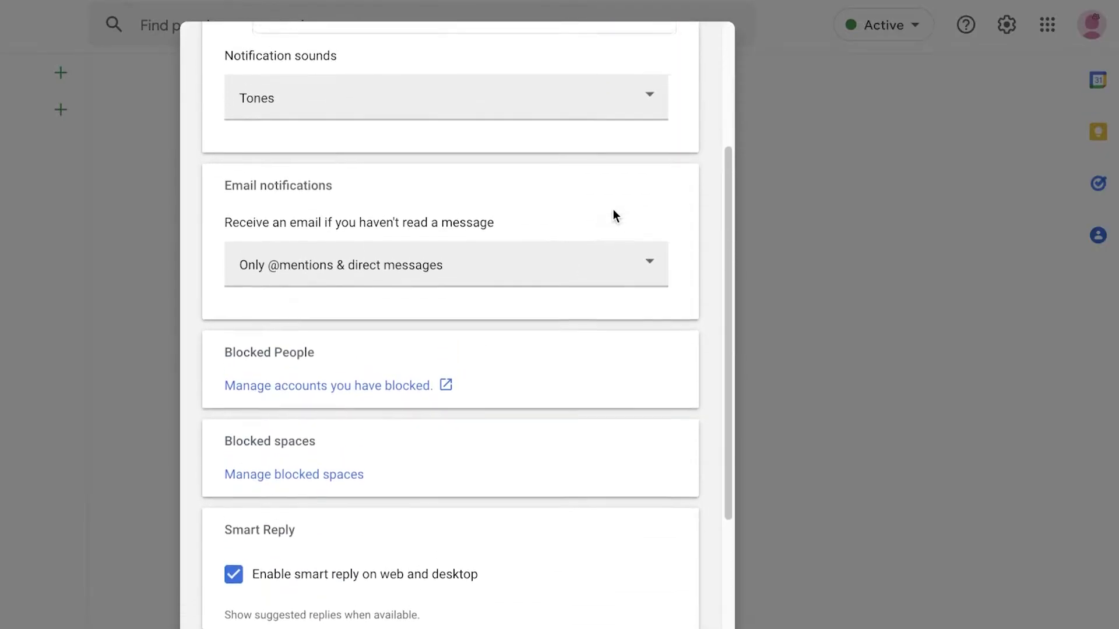
{"action": "scroll", "coordinate": [613, 211], "scroll_direction": "up", "scroll_amount": 3}
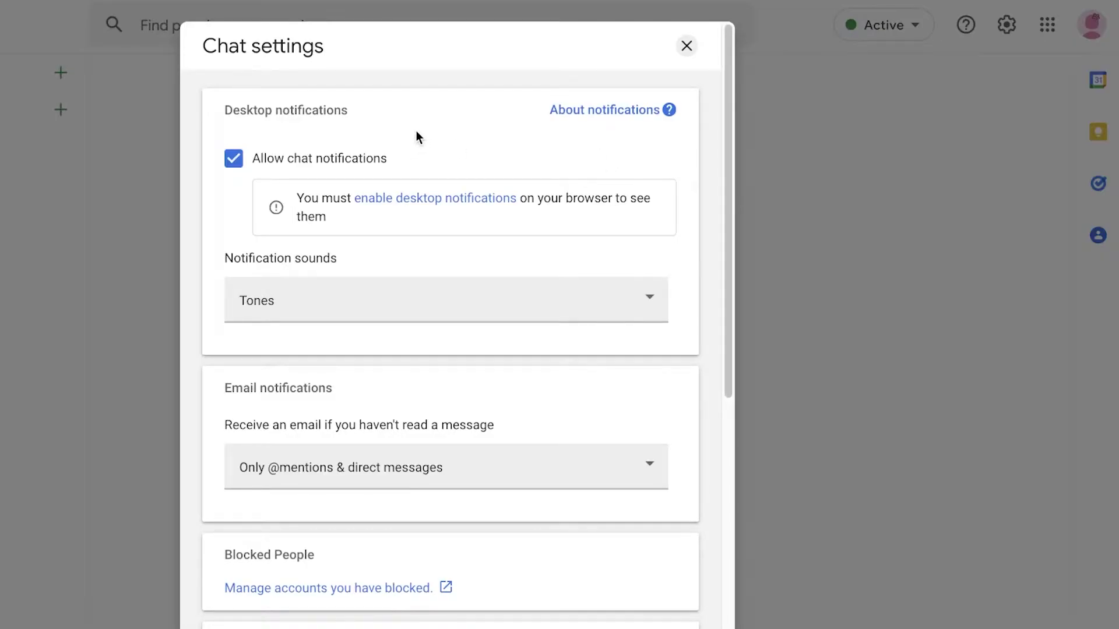
{"action": "scroll", "coordinate": [424, 149], "scroll_direction": "down", "scroll_amount": 7}
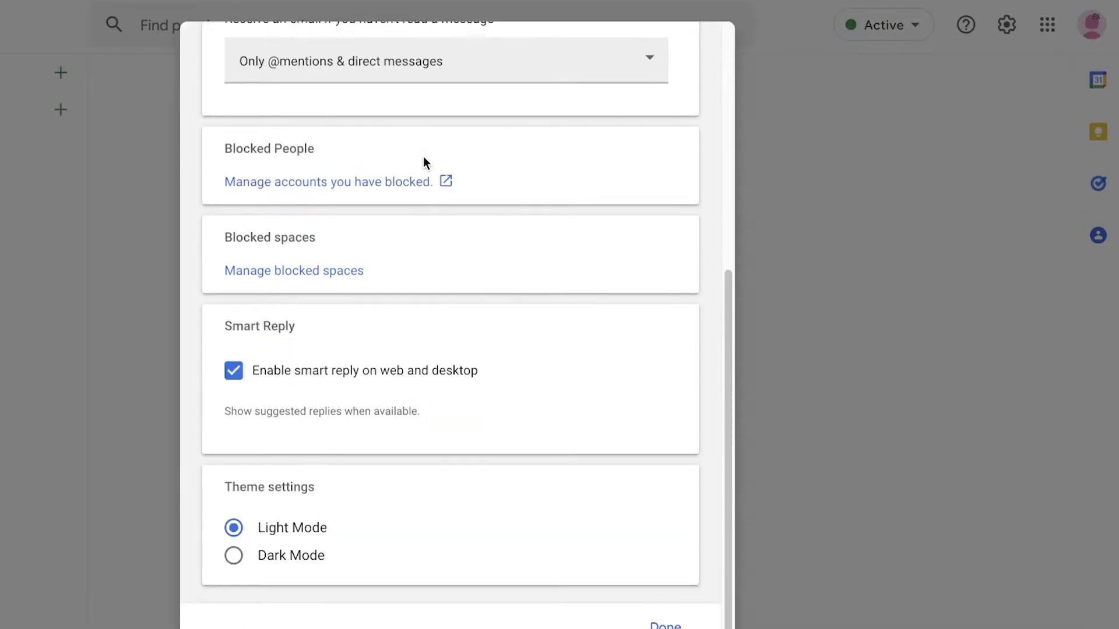
{"action": "scroll", "coordinate": [423, 156], "scroll_direction": "up", "scroll_amount": 4}
{"action": "left_click", "coordinate": [348, 312]}
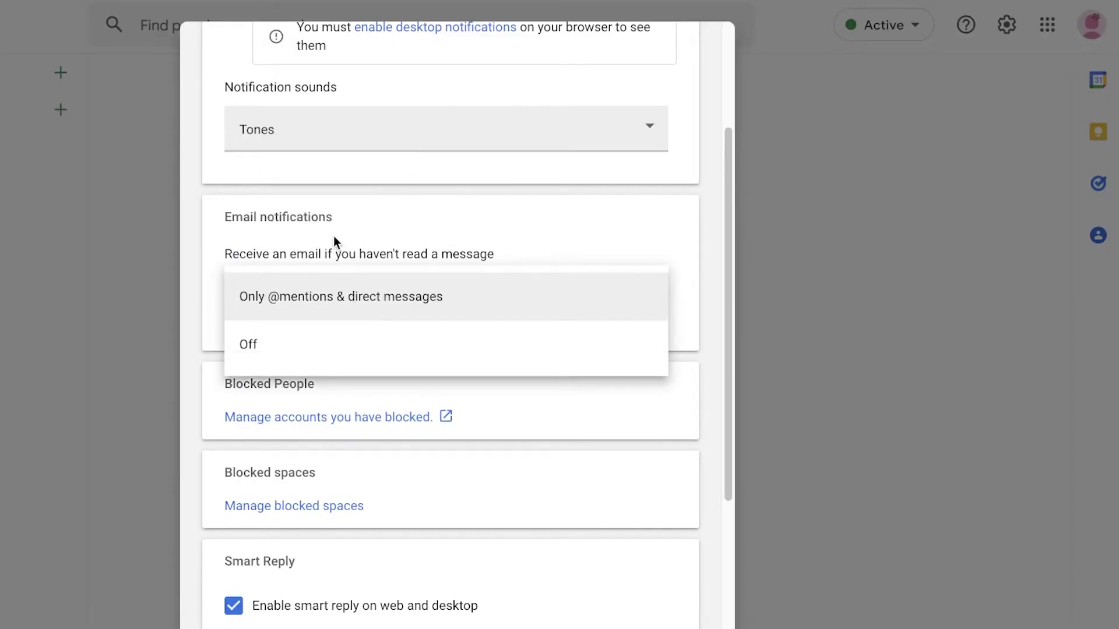
{"action": "left_click", "coordinate": [444, 257]}
{"action": "scroll", "coordinate": [553, 251], "scroll_direction": "down", "scroll_amount": 4}
{"action": "left_click", "coordinate": [901, 198]}
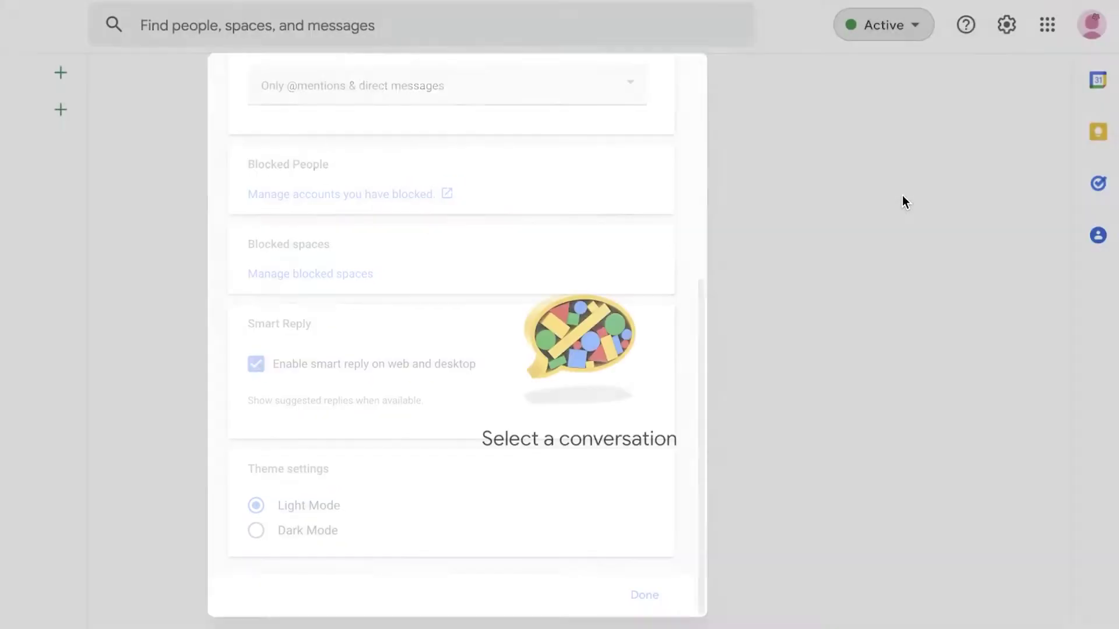
{"action": "left_click", "coordinate": [868, 37]}
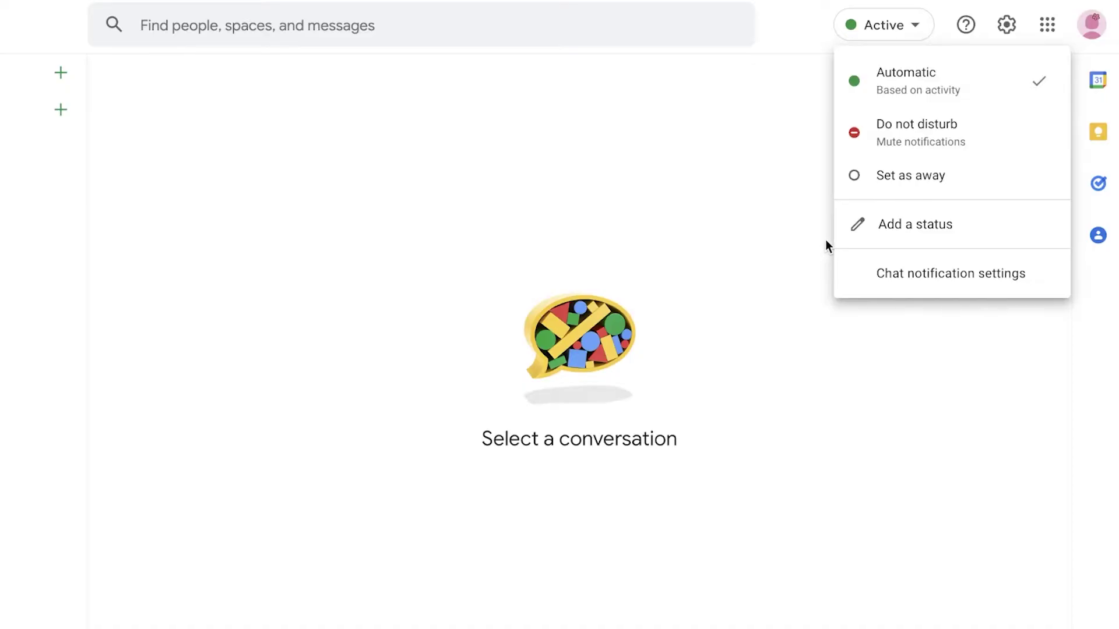
{"action": "left_click", "coordinate": [861, 273]}
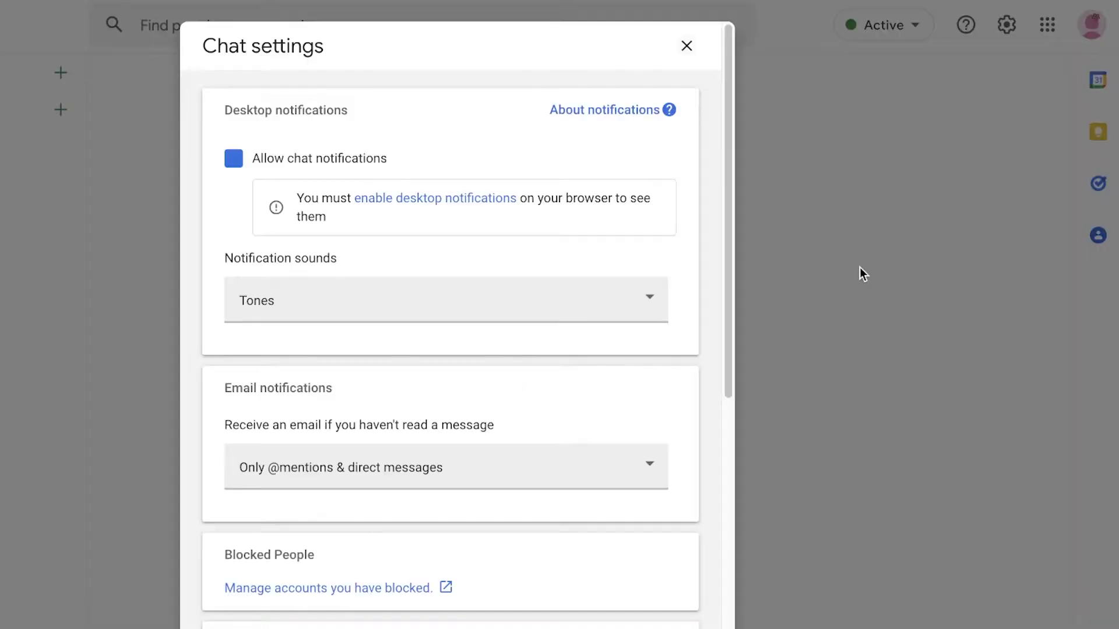
{"action": "scroll", "coordinate": [376, 420], "scroll_direction": "down", "scroll_amount": 7}
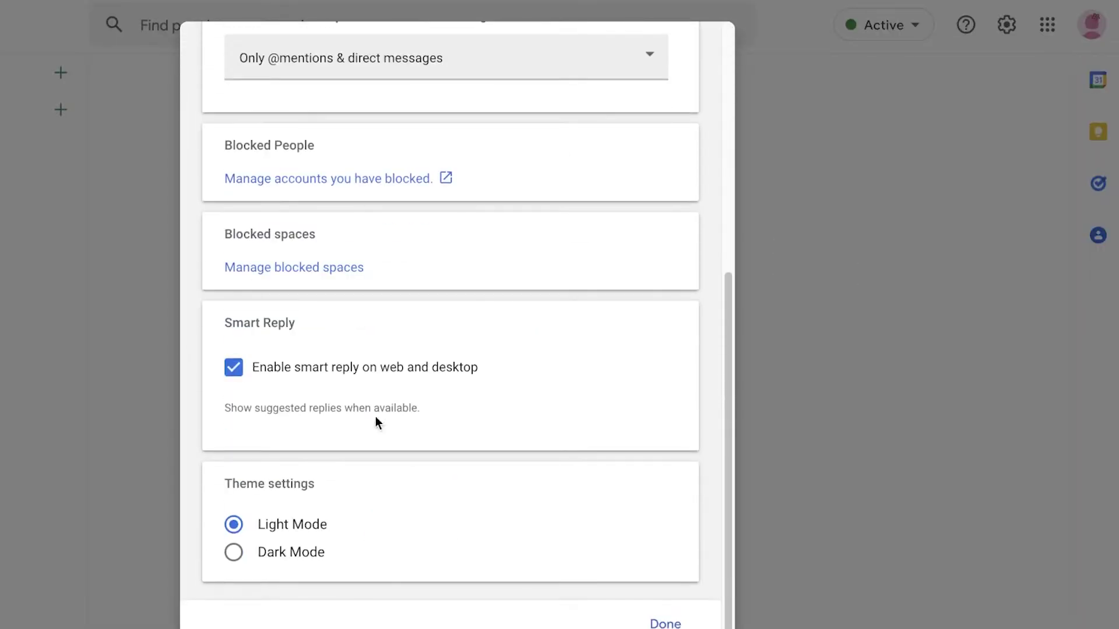
{"action": "left_click", "coordinate": [289, 550]}
{"action": "left_click", "coordinate": [281, 523]}
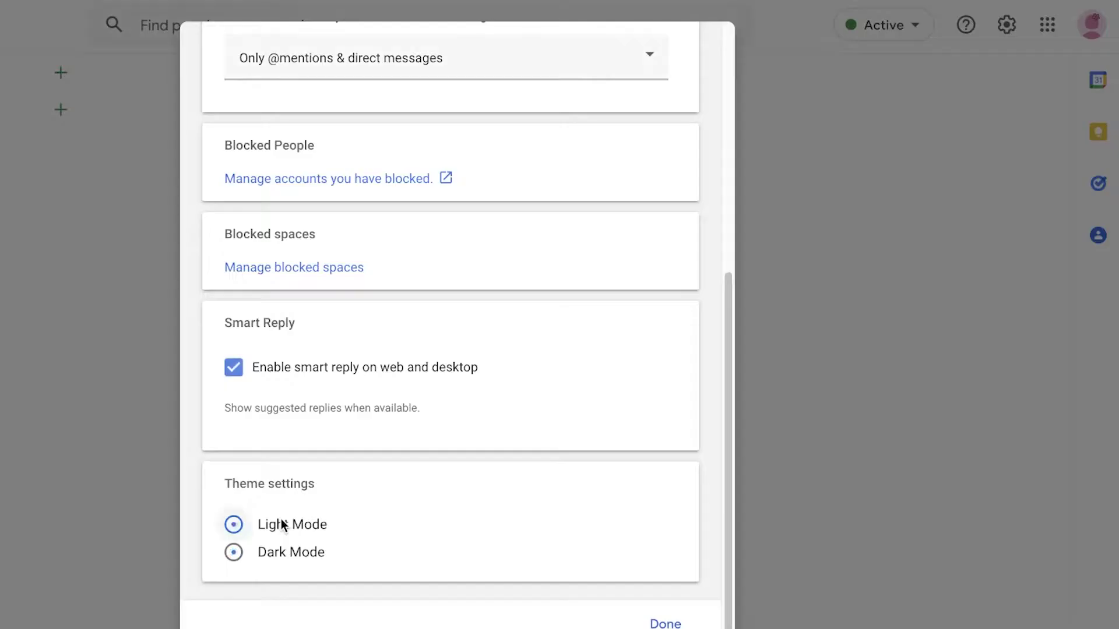
{"action": "left_click", "coordinate": [850, 355]}
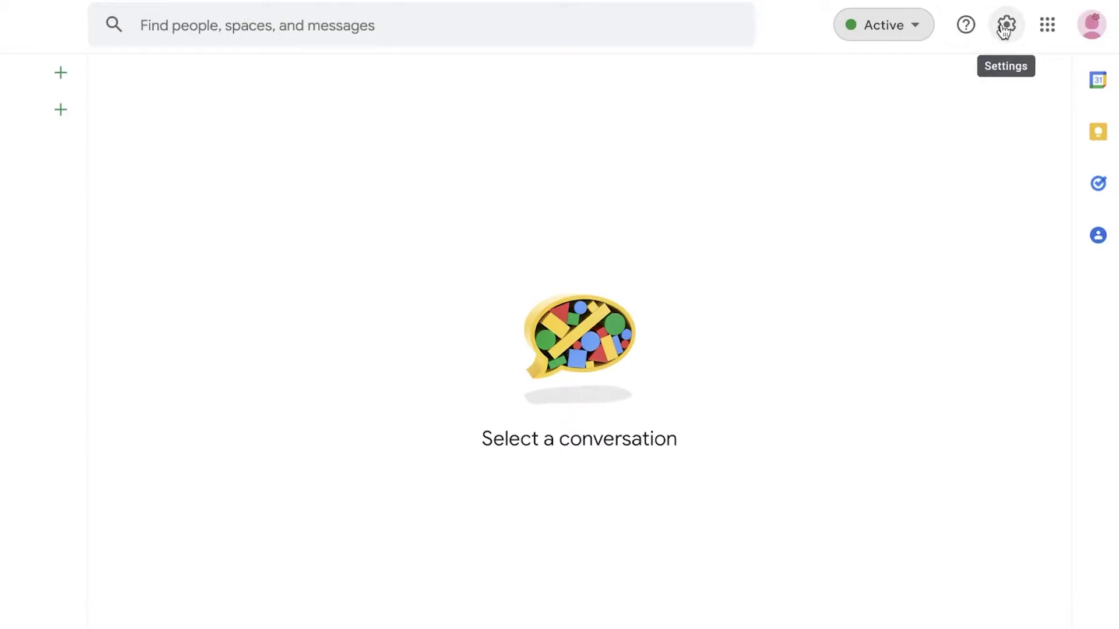
{"action": "left_click", "coordinate": [1083, 28]}
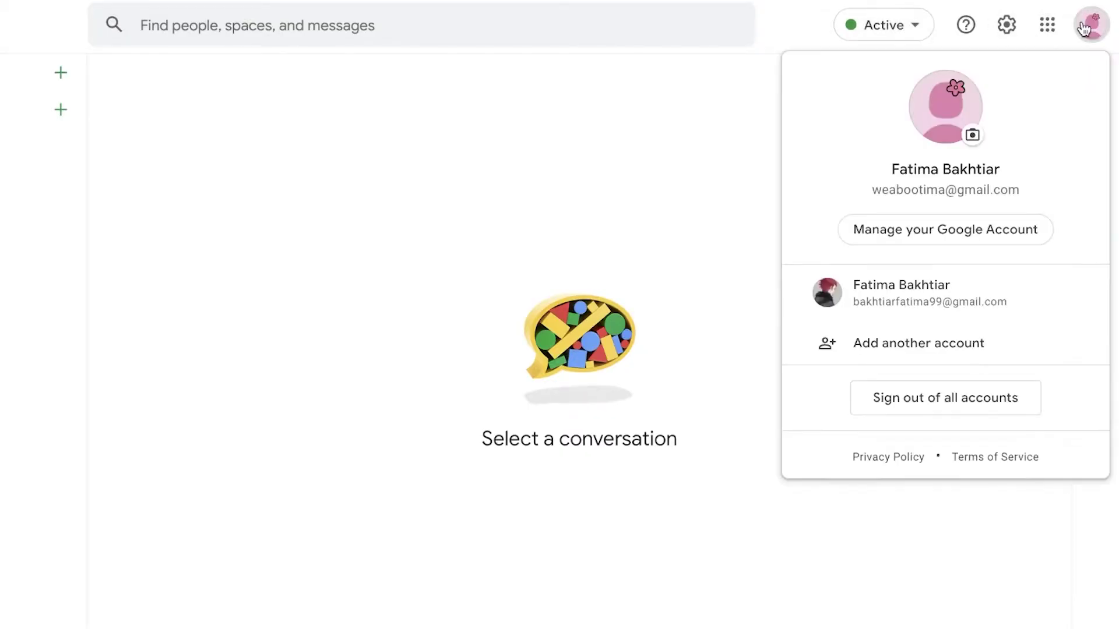
{"action": "left_click", "coordinate": [1083, 28]}
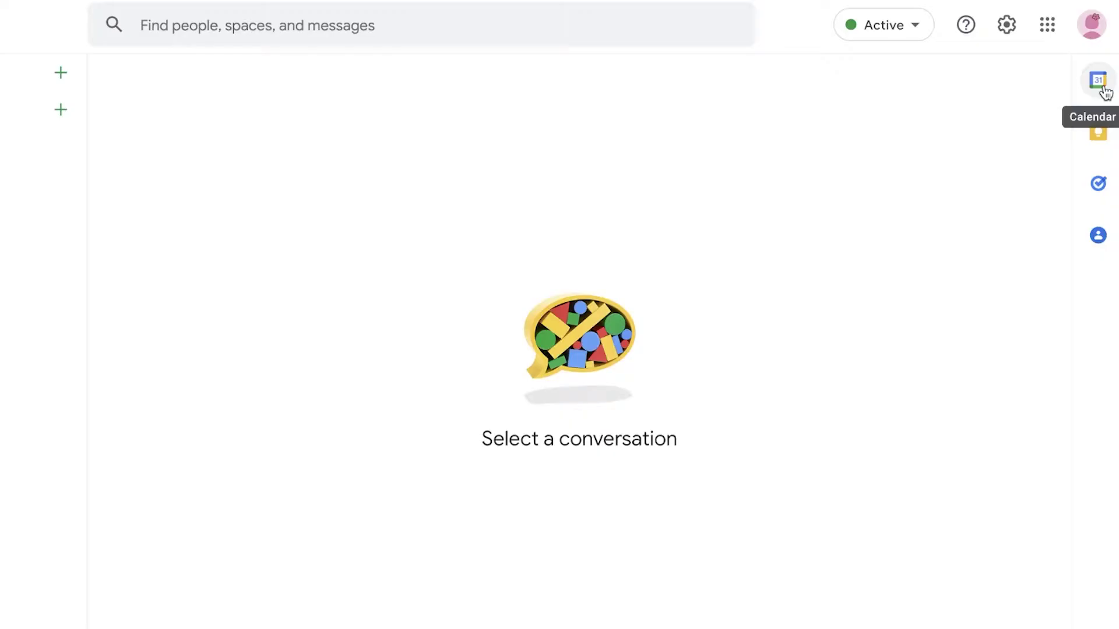
{"action": "left_click", "coordinate": [1099, 133]}
{"action": "left_click", "coordinate": [1092, 25]}
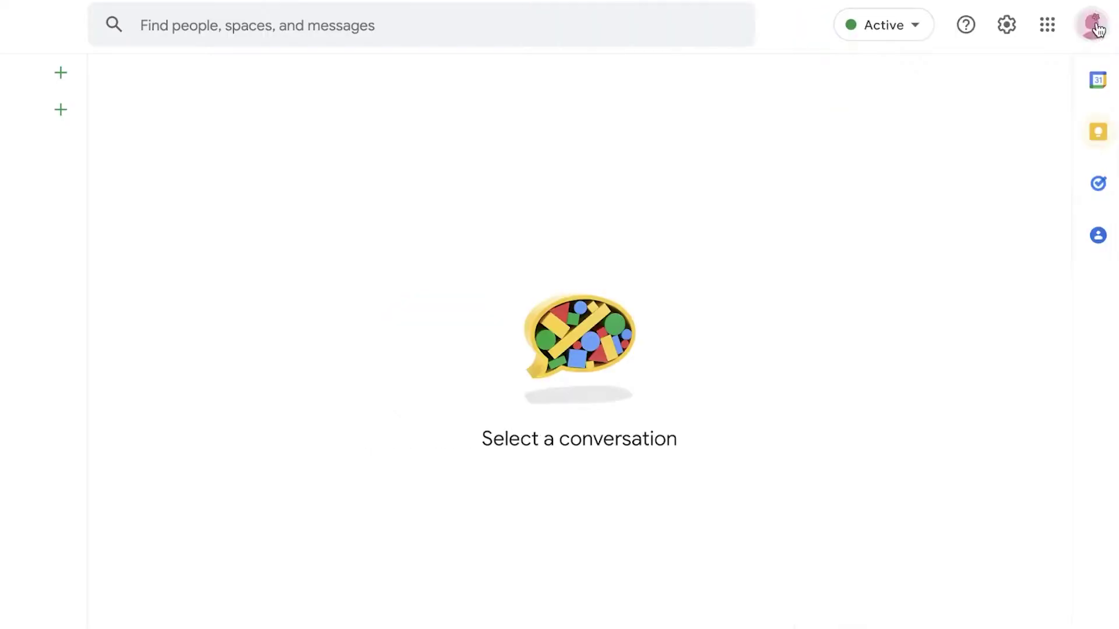
{"action": "left_click", "coordinate": [1100, 233]}
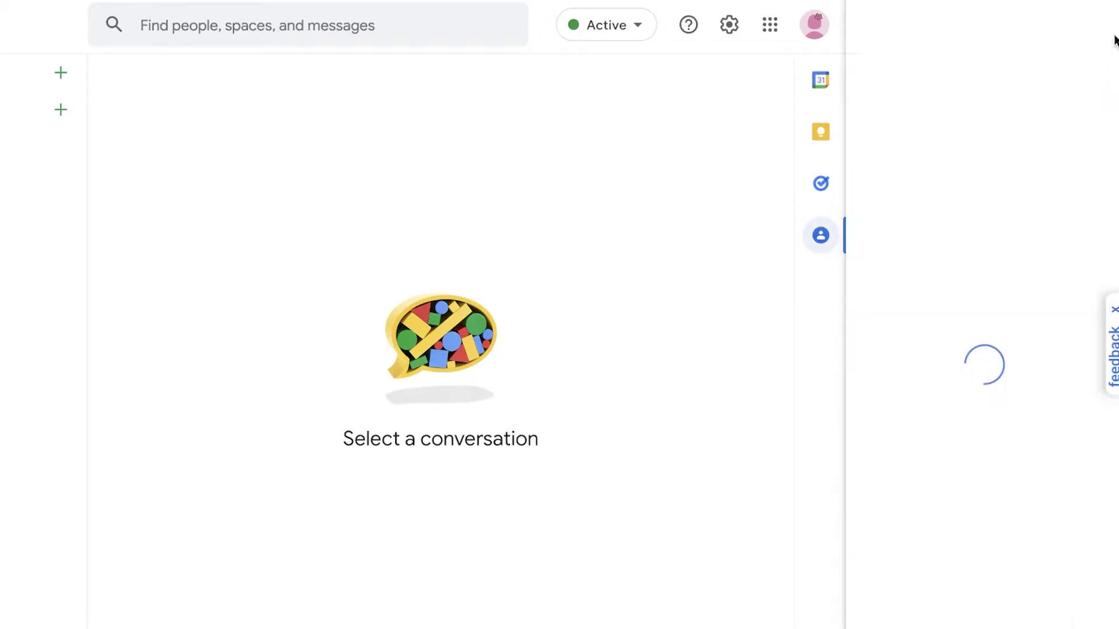
{"action": "left_click", "coordinate": [1106, 25]}
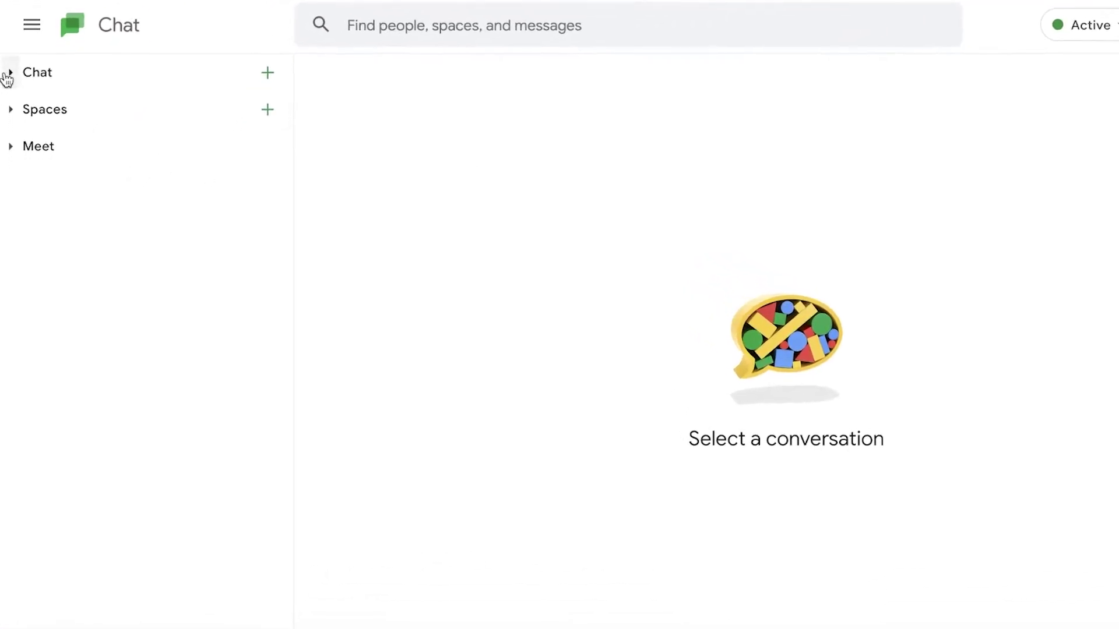
Choose Create space from the + menu beside the Spaces section
{"action": "left_click", "coordinate": [18, 115]}
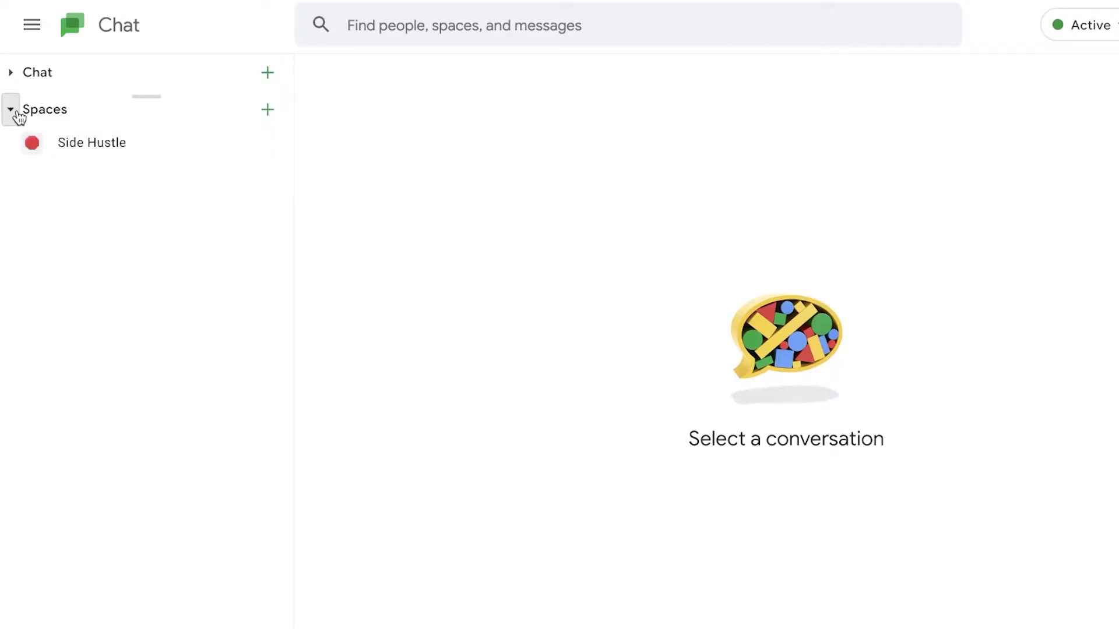
{"action": "left_click", "coordinate": [10, 110]}
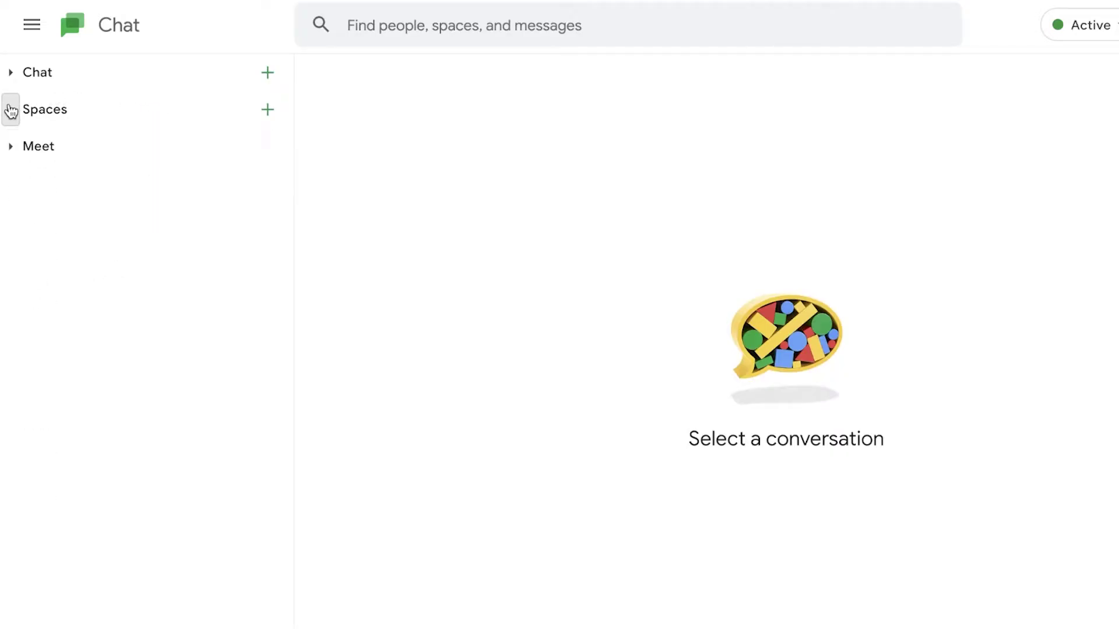
{"action": "left_click", "coordinate": [267, 111]}
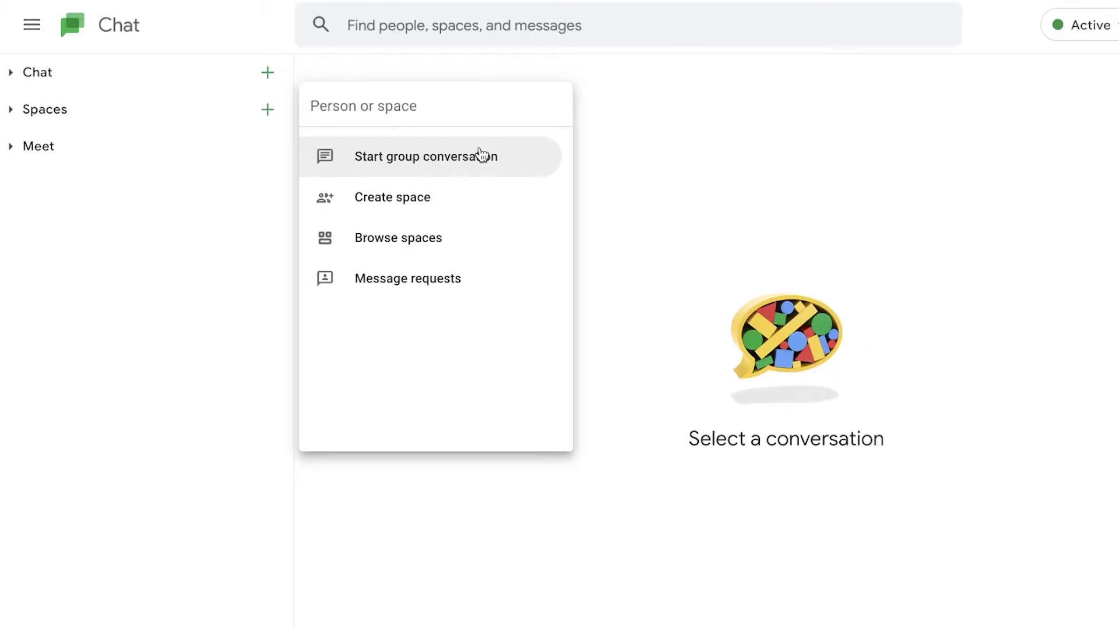
{"action": "left_click", "coordinate": [430, 205]}
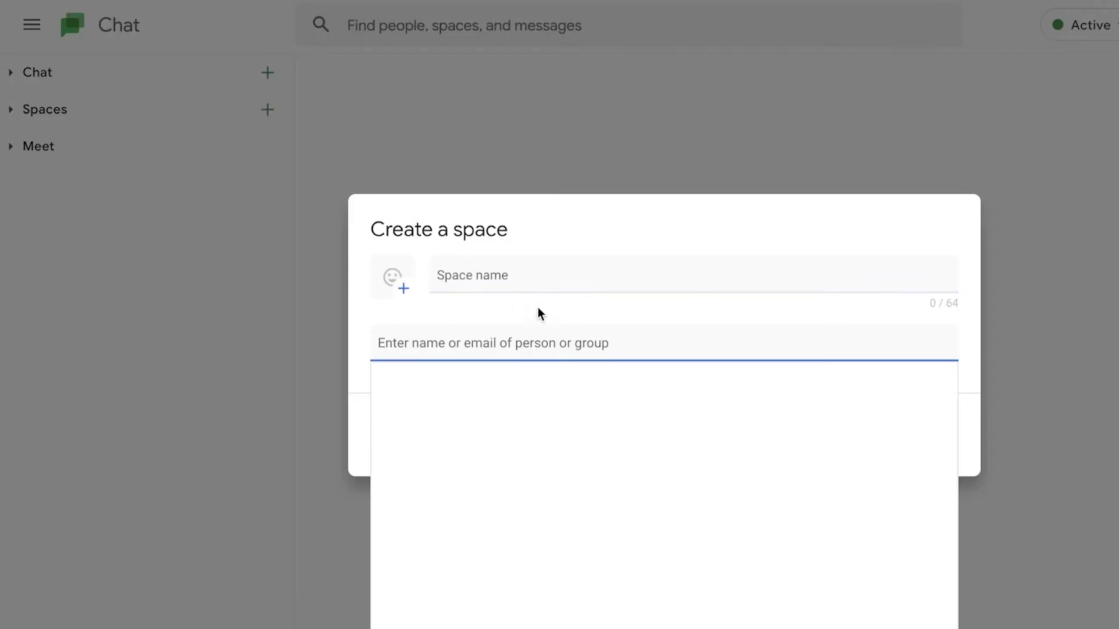
Enter 'affilates' as the new space's name
{"action": "left_click", "coordinate": [546, 277]}
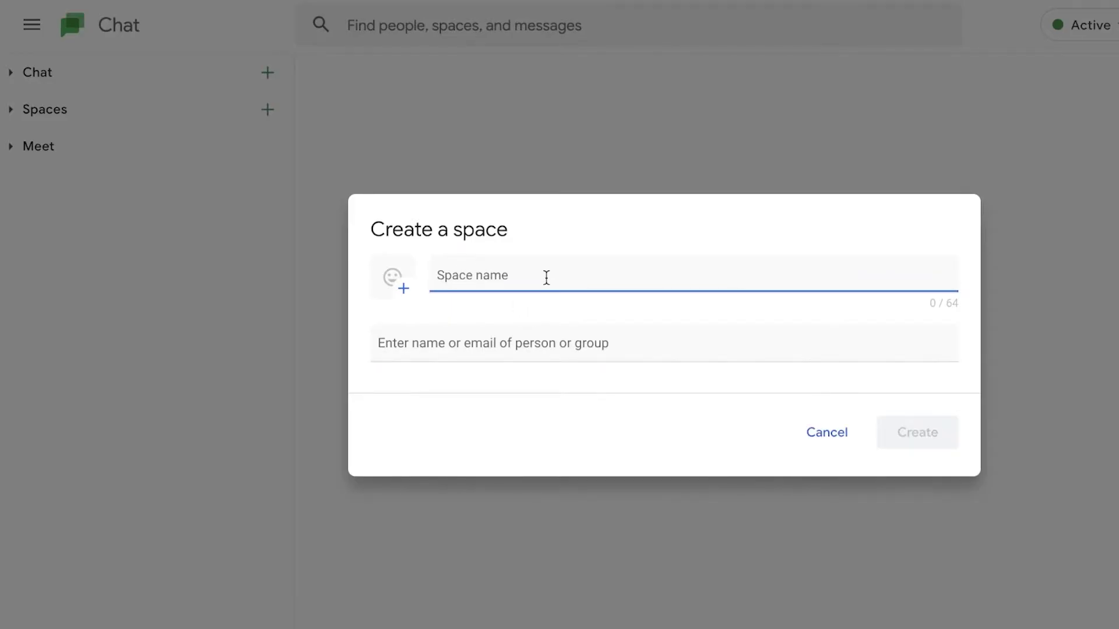
{"action": "type", "text": "IT"}
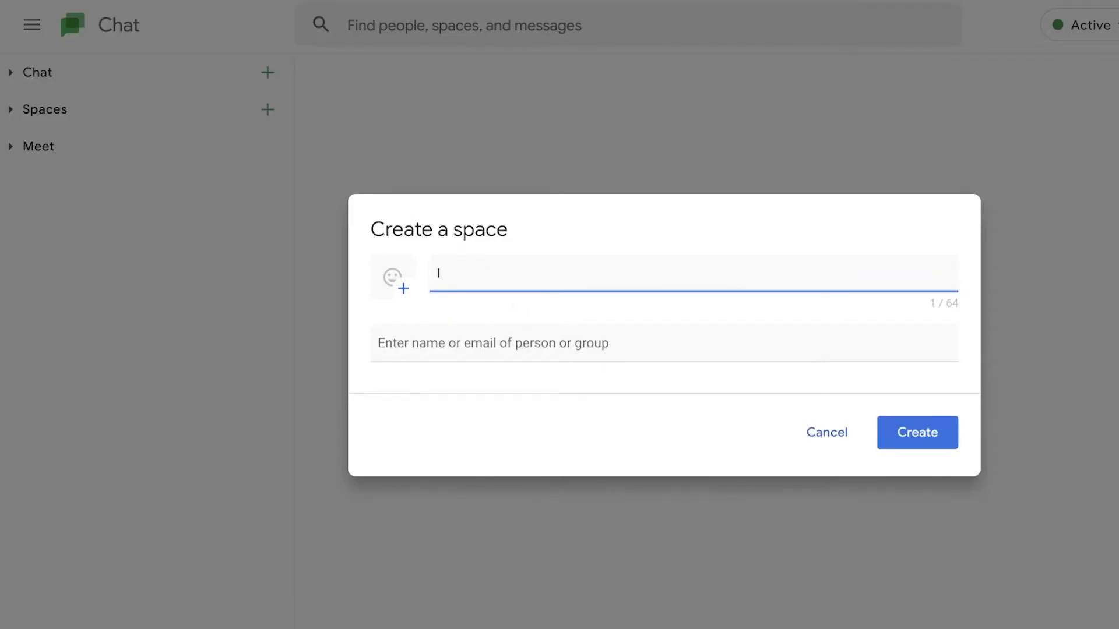
{"action": "key", "text": "BackSpace"}
{"action": "type", "text": "affilaates"}
{"action": "left_click", "coordinate": [541, 344]}
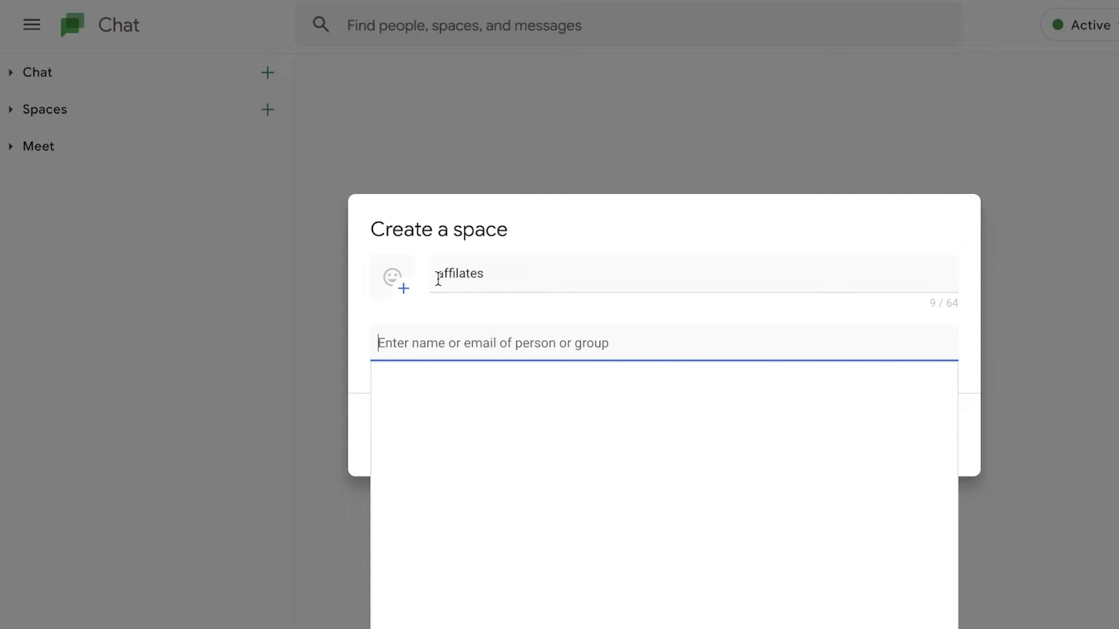
Give the space a compass icon from Travel and Places emojis and create it
{"action": "left_click", "coordinate": [393, 279]}
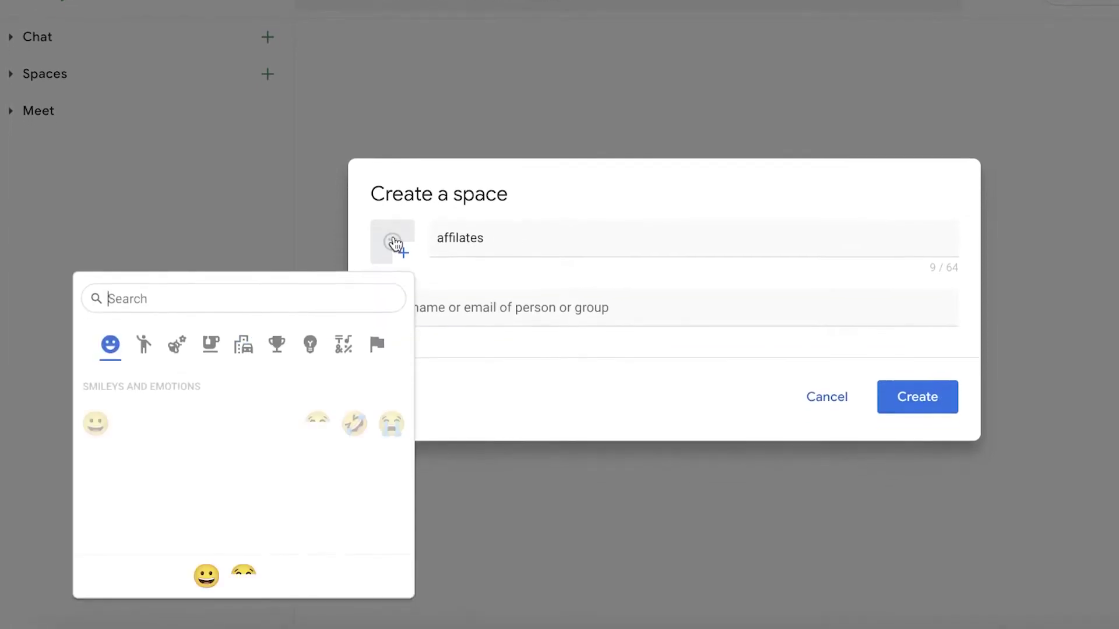
{"action": "left_click", "coordinate": [405, 247]}
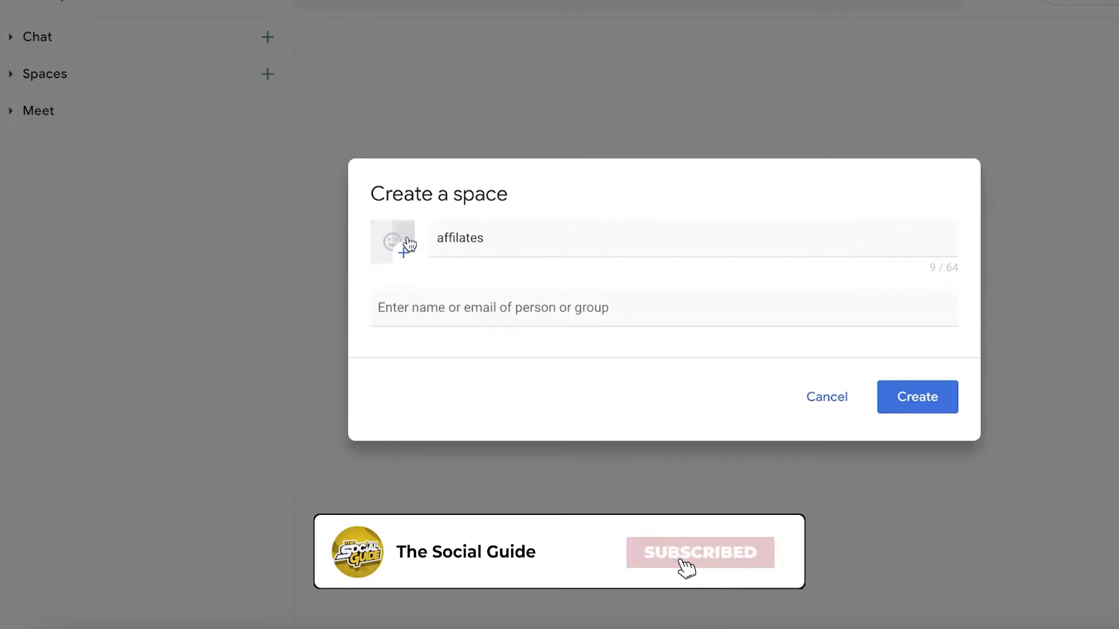
{"action": "left_click", "coordinate": [405, 247]}
{"action": "scroll", "coordinate": [217, 444], "scroll_direction": "down", "scroll_amount": 5}
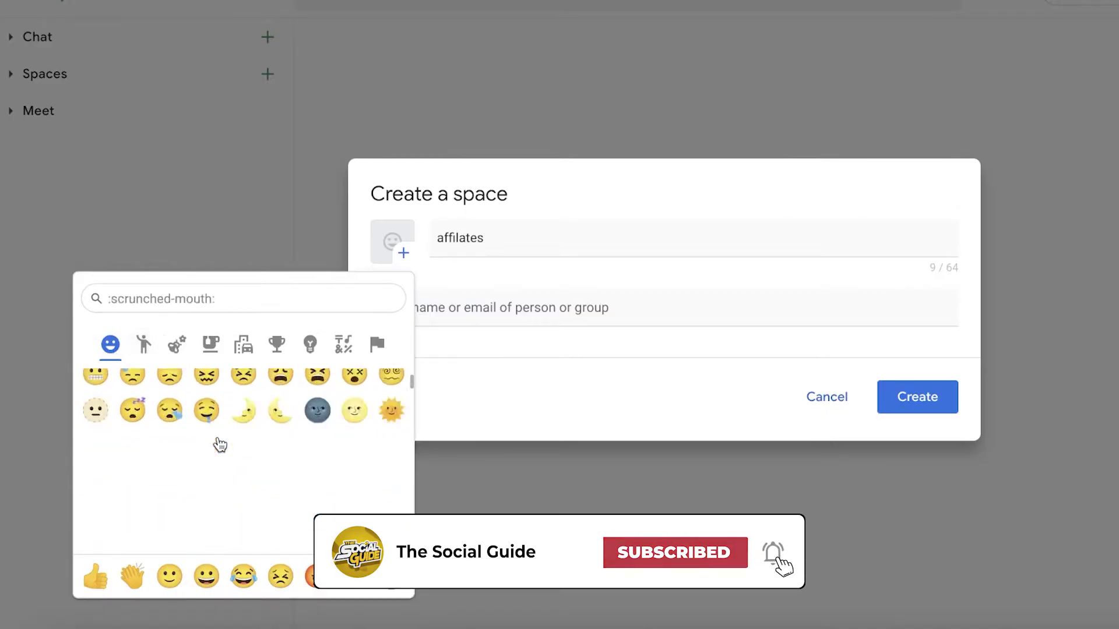
{"action": "left_click", "coordinate": [244, 344]}
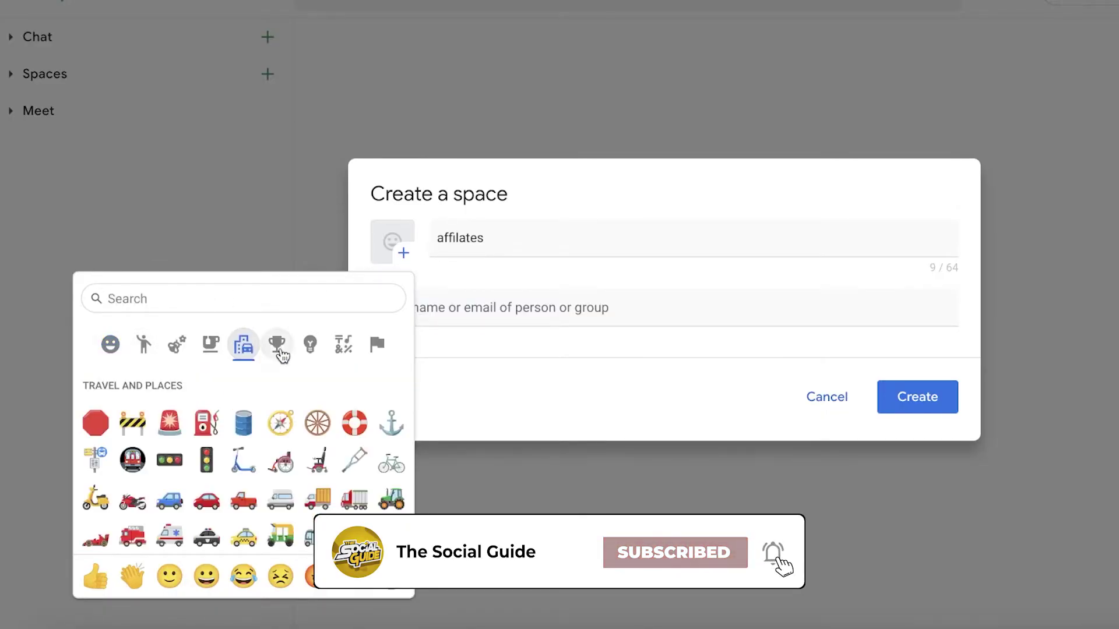
{"action": "left_click", "coordinate": [280, 423]}
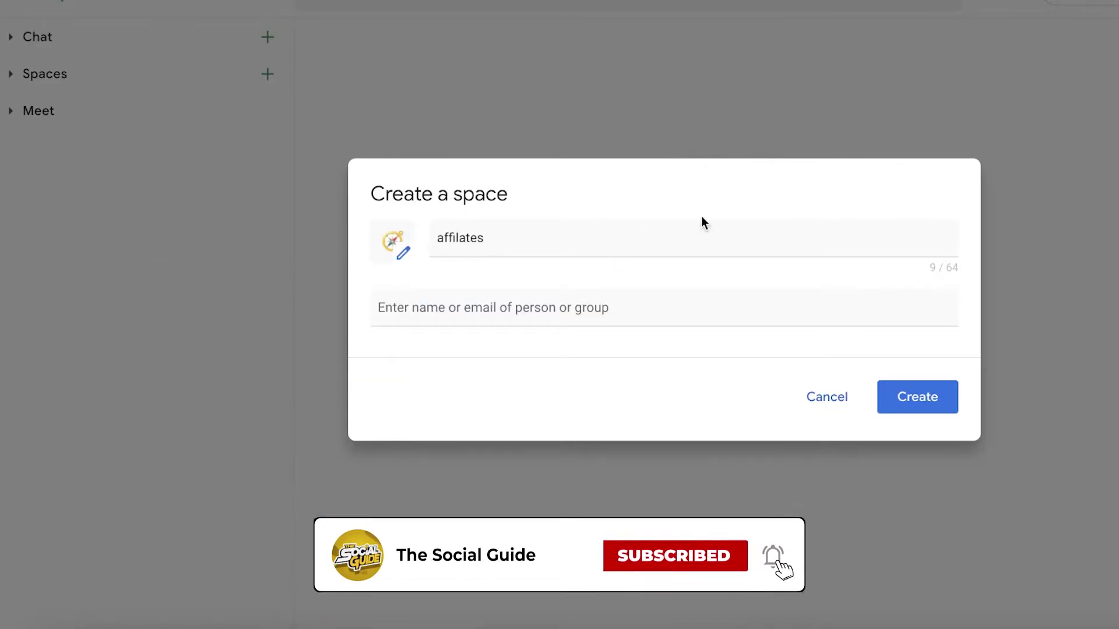
{"action": "left_click", "coordinate": [883, 404]}
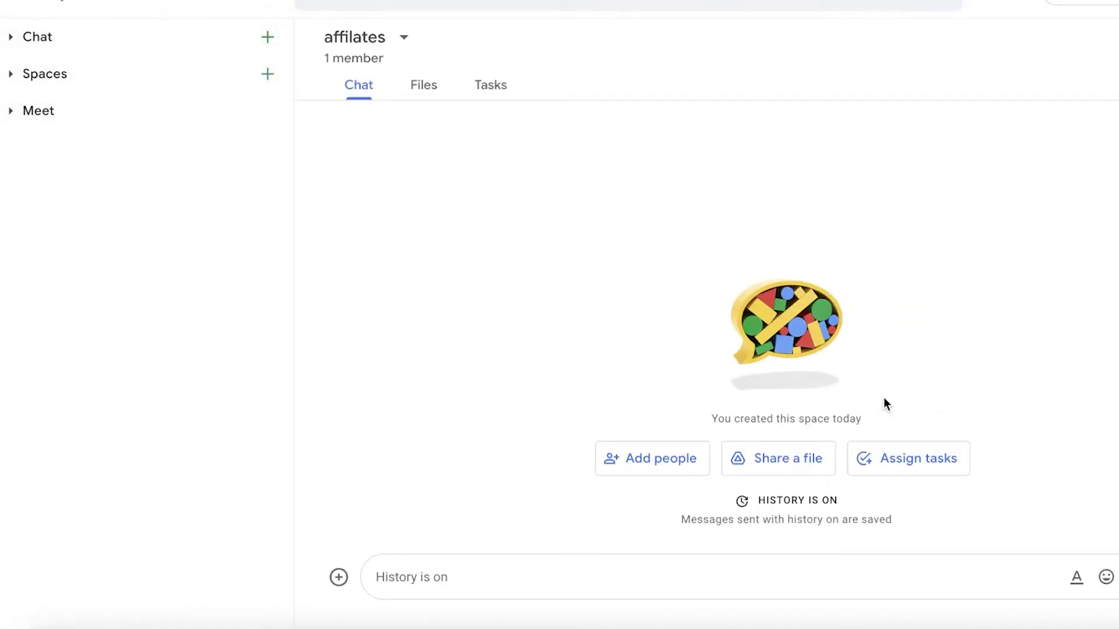
List affilates and Side Hustle in the sidebar and enable message text formatting in affilates
{"action": "left_click", "coordinate": [10, 74]}
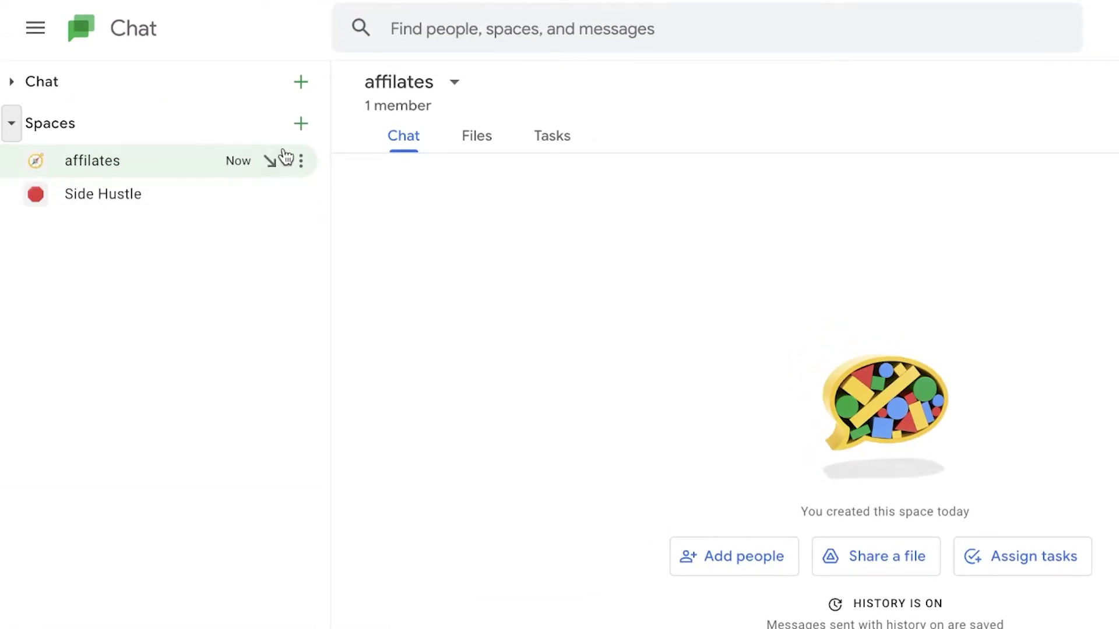
{"action": "left_click", "coordinate": [300, 165]}
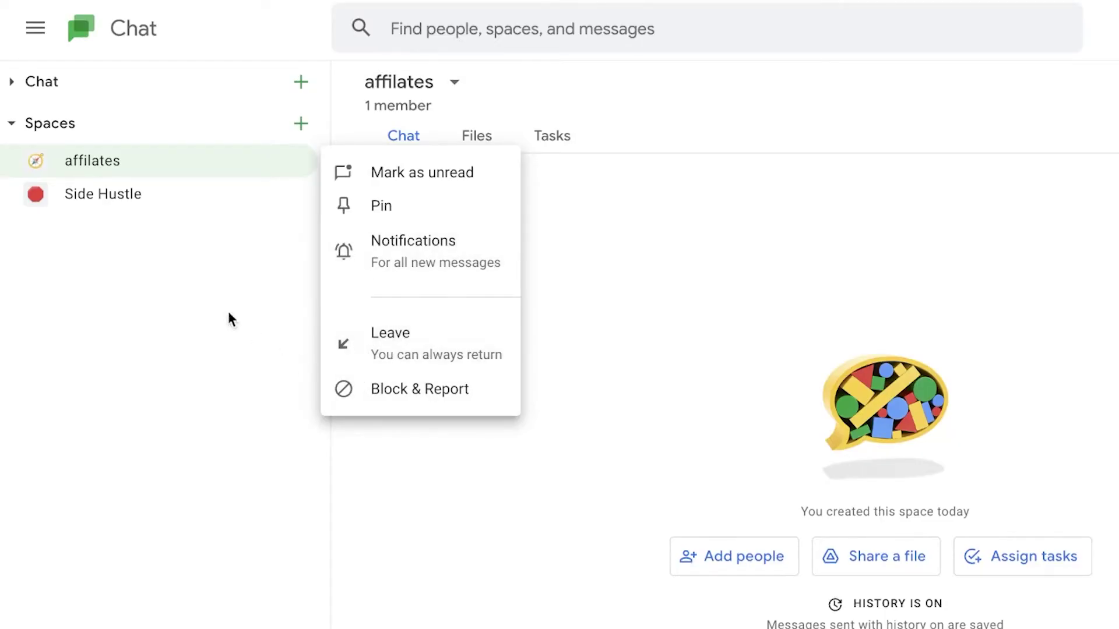
{"action": "left_click", "coordinate": [140, 317]}
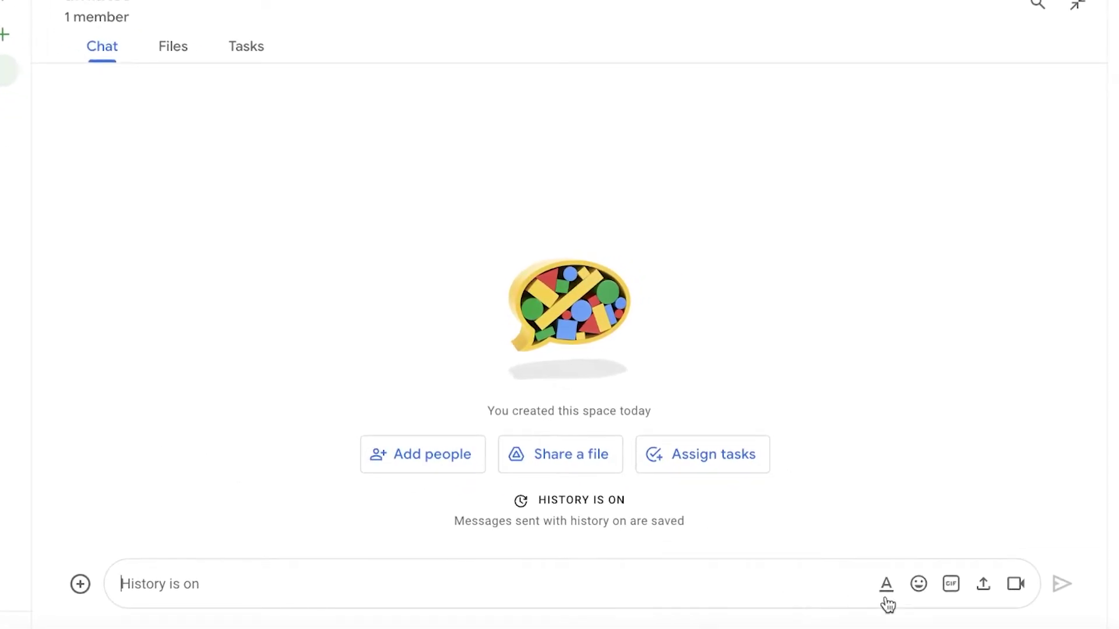
{"action": "left_click", "coordinate": [886, 588]}
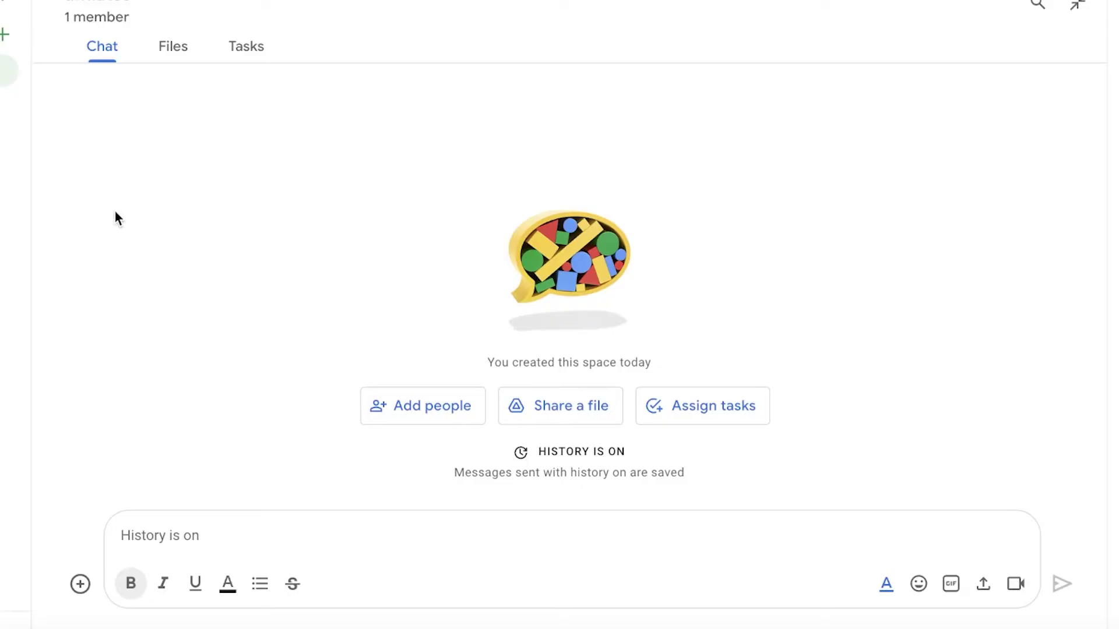
{"action": "left_click", "coordinate": [80, 585]}
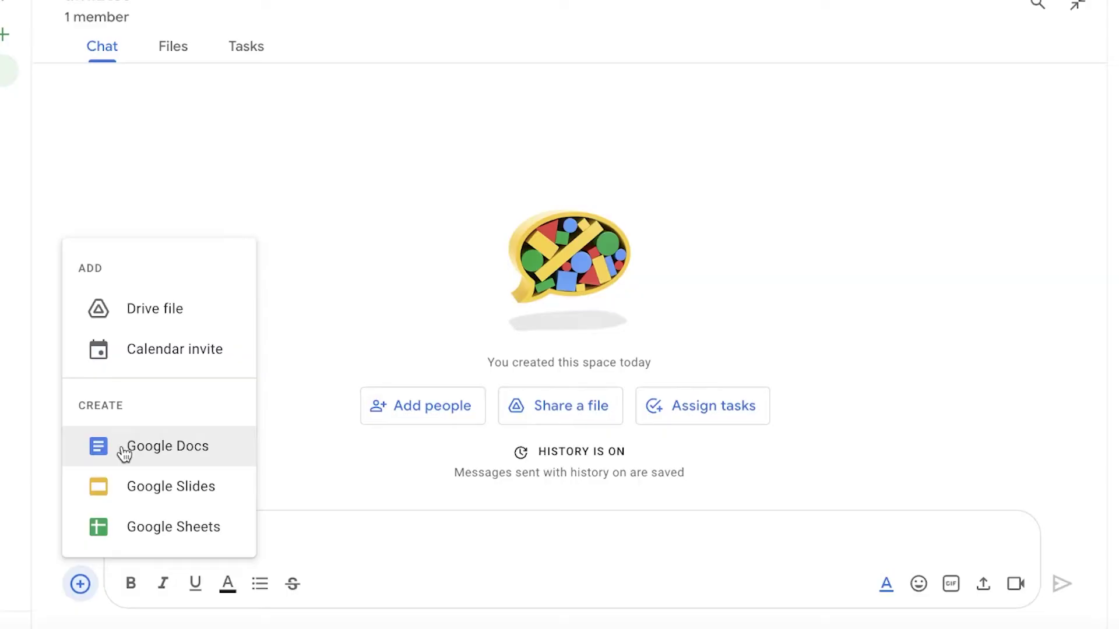
Close the + attachment menu and switch affilates to its Files tab
{"action": "left_click", "coordinate": [355, 238]}
{"action": "left_click", "coordinate": [233, 530]}
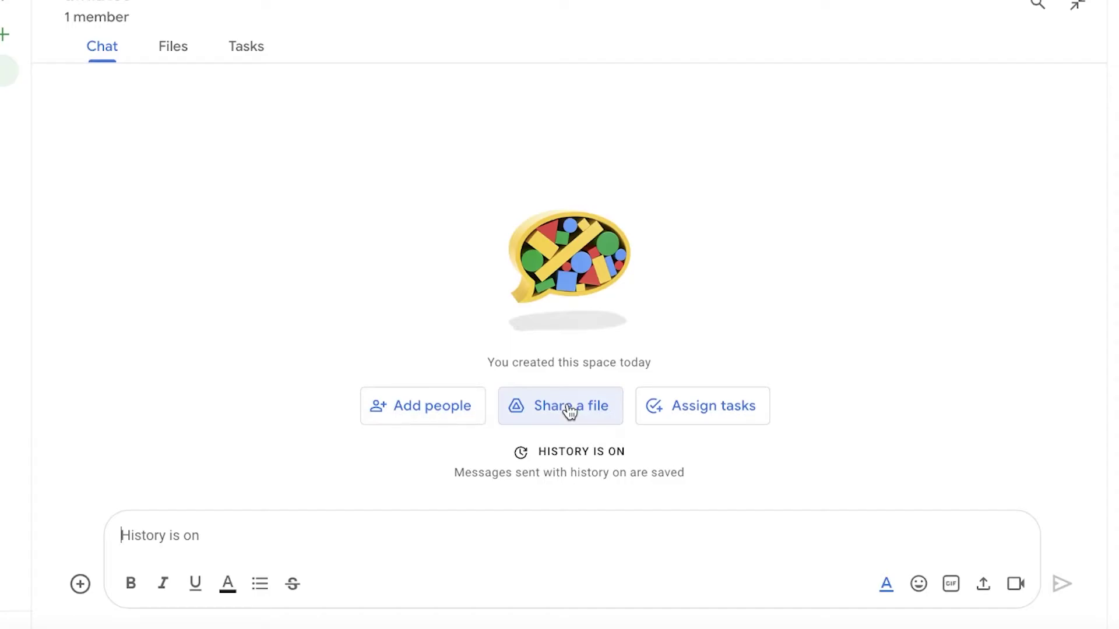
{"action": "left_click", "coordinate": [173, 46]}
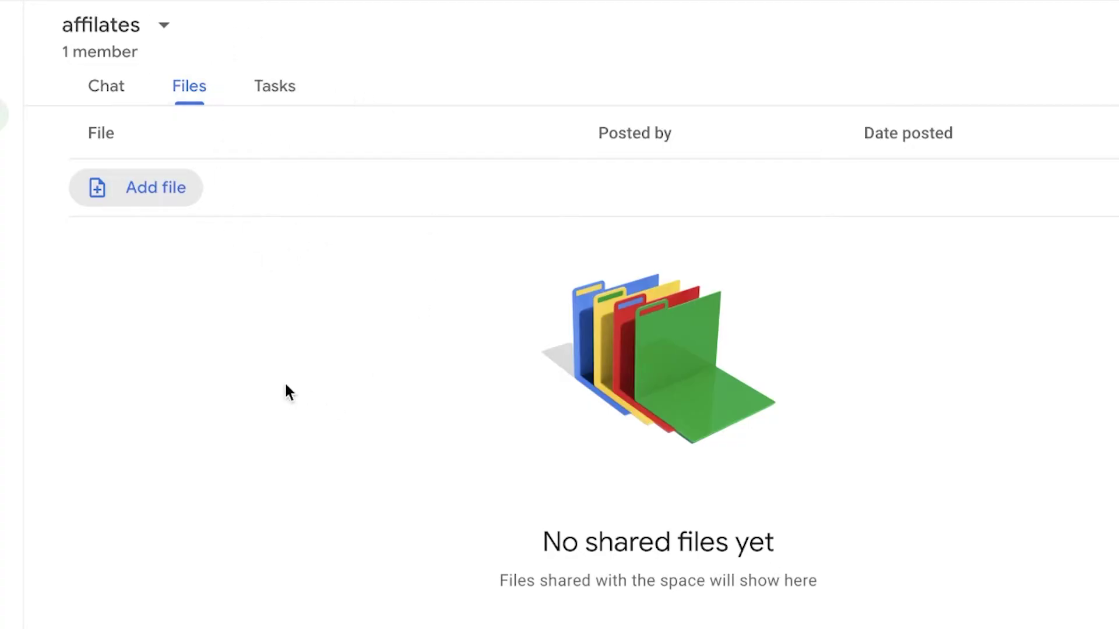
Browse the Drive file picker's Upload, My Drive, Starred and Computers tabs without attaching anything
{"action": "left_click", "coordinate": [125, 203]}
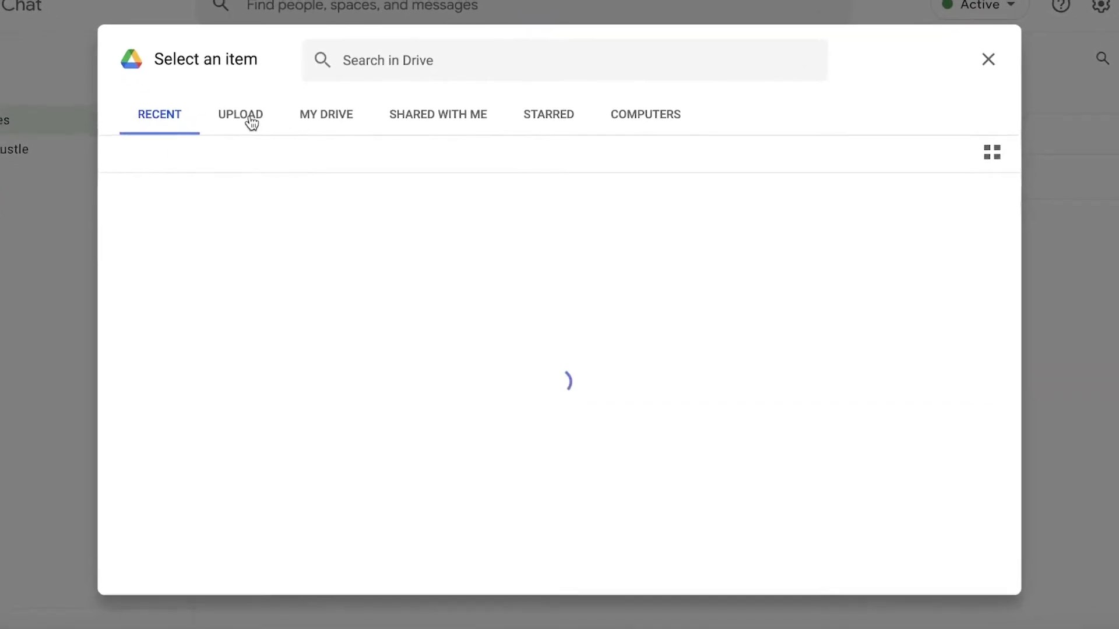
{"action": "left_click", "coordinate": [251, 116]}
{"action": "left_click", "coordinate": [309, 114]}
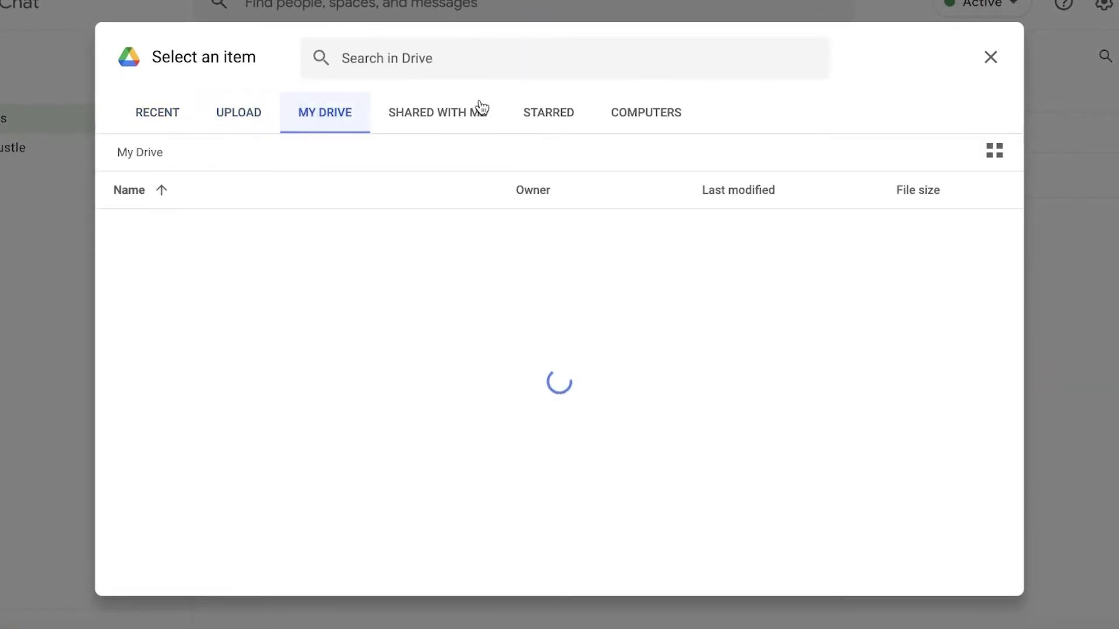
{"action": "left_click", "coordinate": [532, 116]}
{"action": "left_click", "coordinate": [693, 116]}
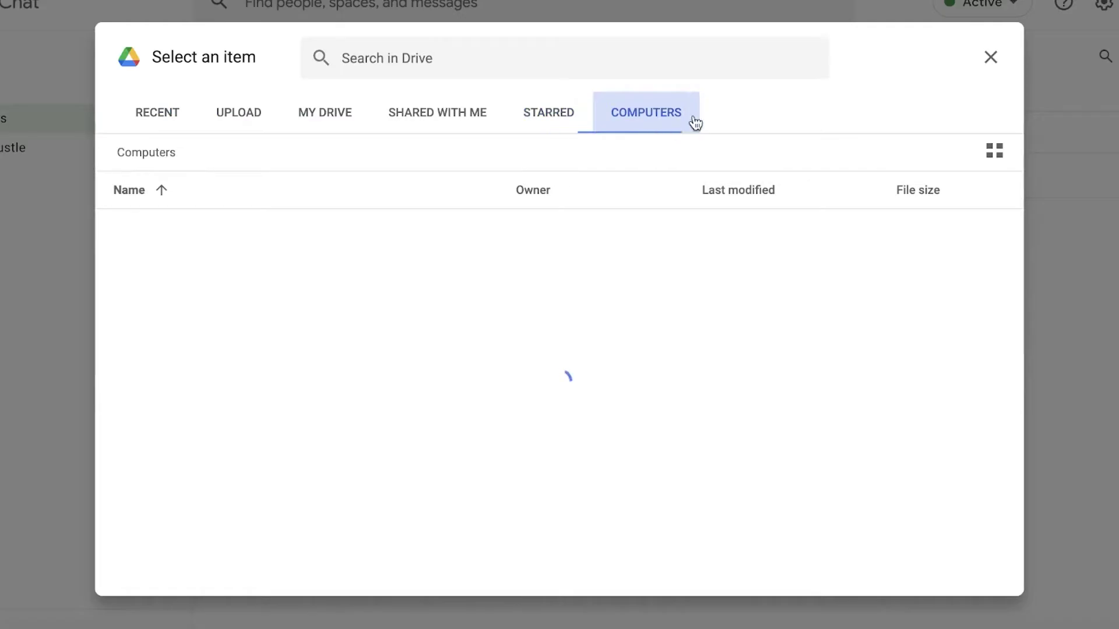
{"action": "left_click", "coordinate": [989, 57]}
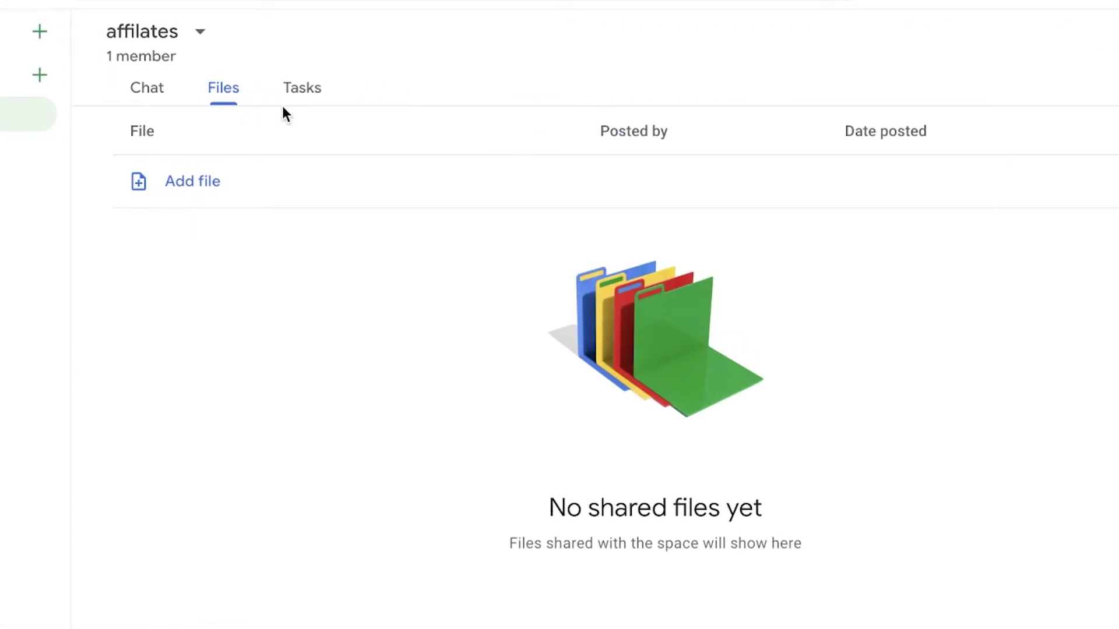
Show the affilates Tasks tab, which reads 'No tasks yet'
{"action": "left_click", "coordinate": [301, 105]}
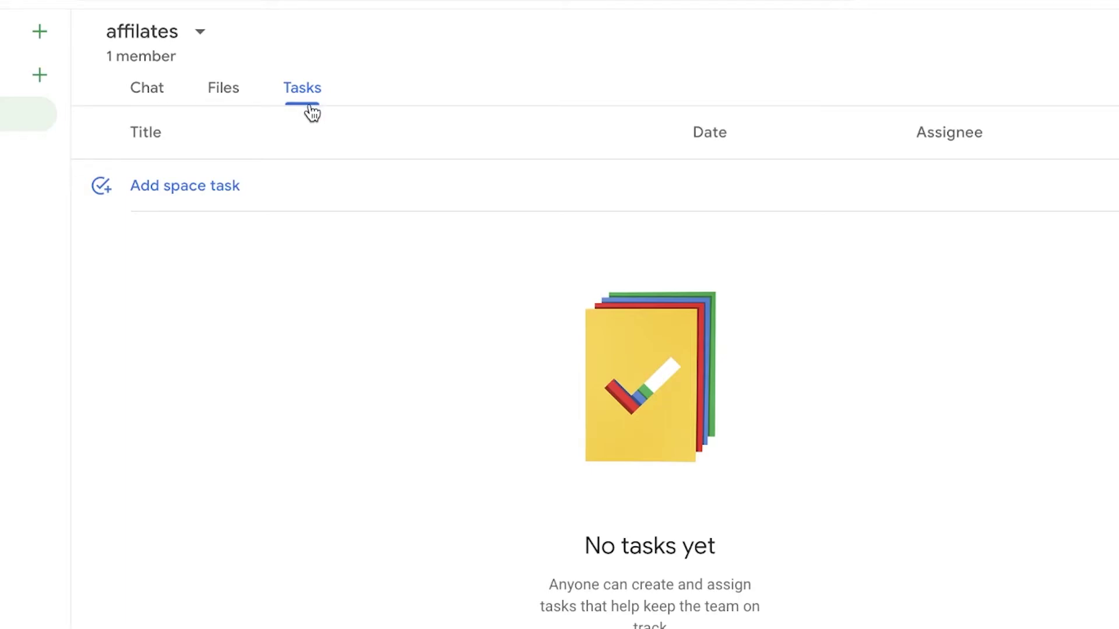
Add the space task 'find new product' with details '-xyz'
{"action": "left_click", "coordinate": [225, 180]}
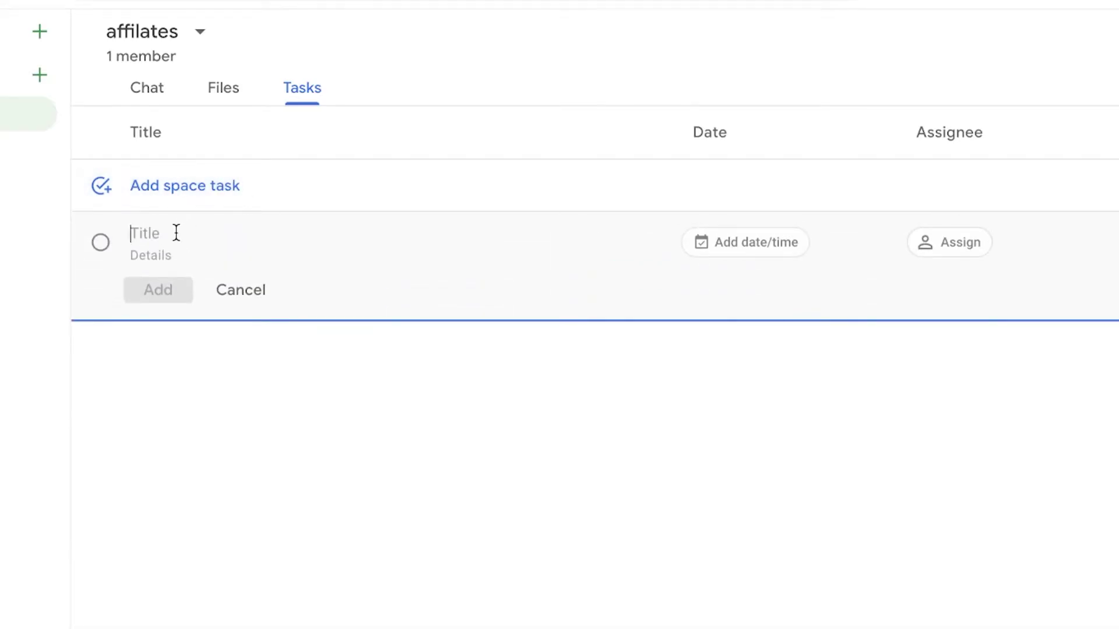
{"action": "type", "text": "find new"}
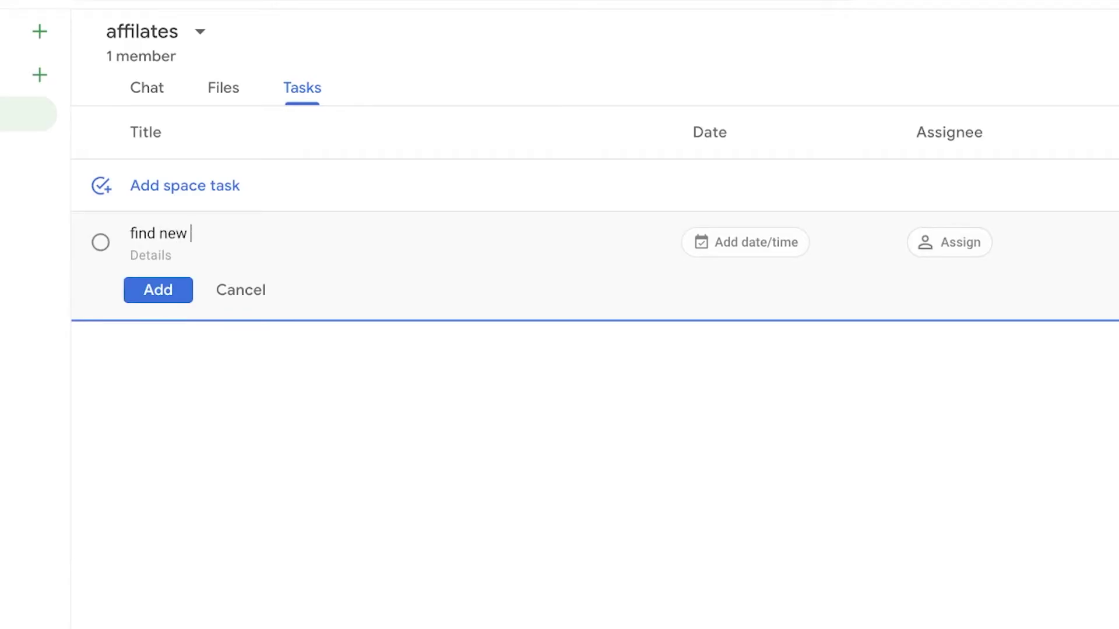
{"action": "type", "text": " product"}
{"action": "key", "text": "Return"}
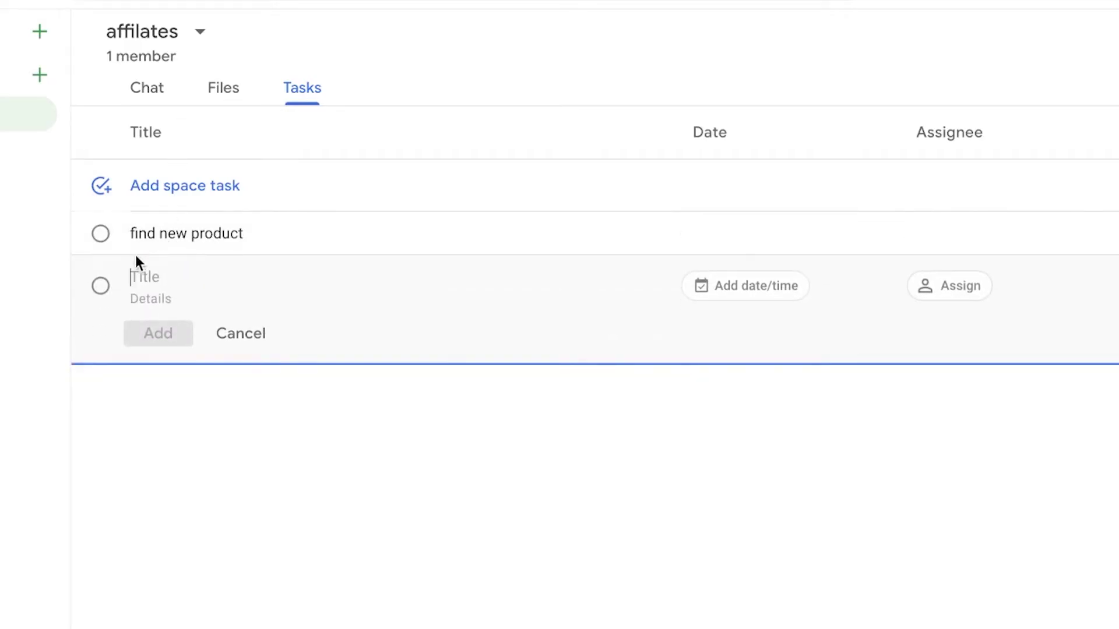
{"action": "left_click", "coordinate": [159, 238]}
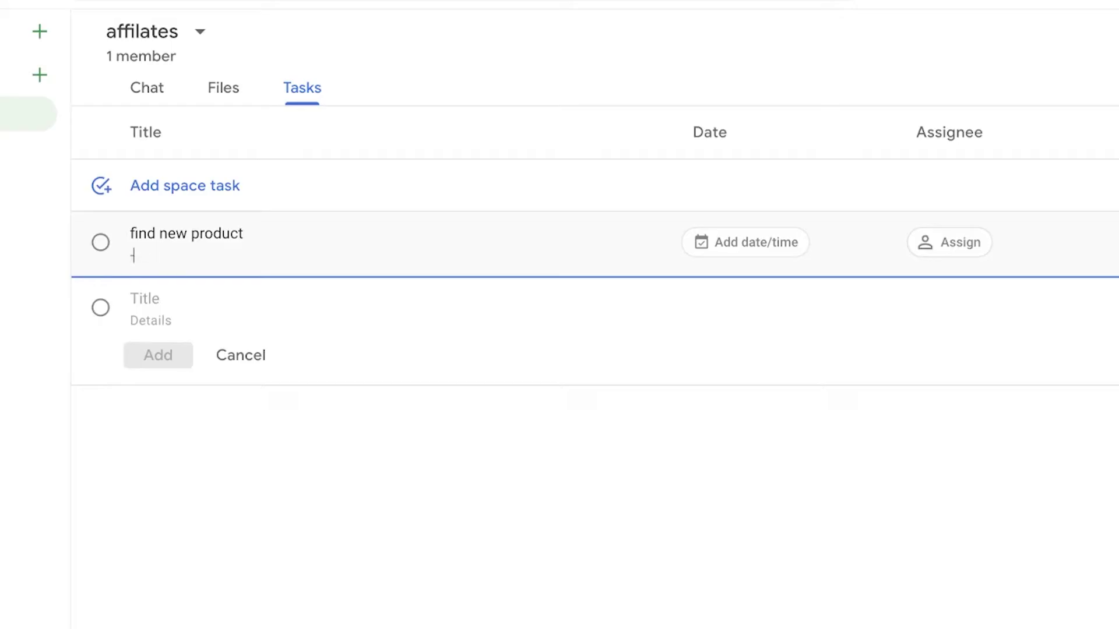
{"action": "left_click", "coordinate": [214, 420]}
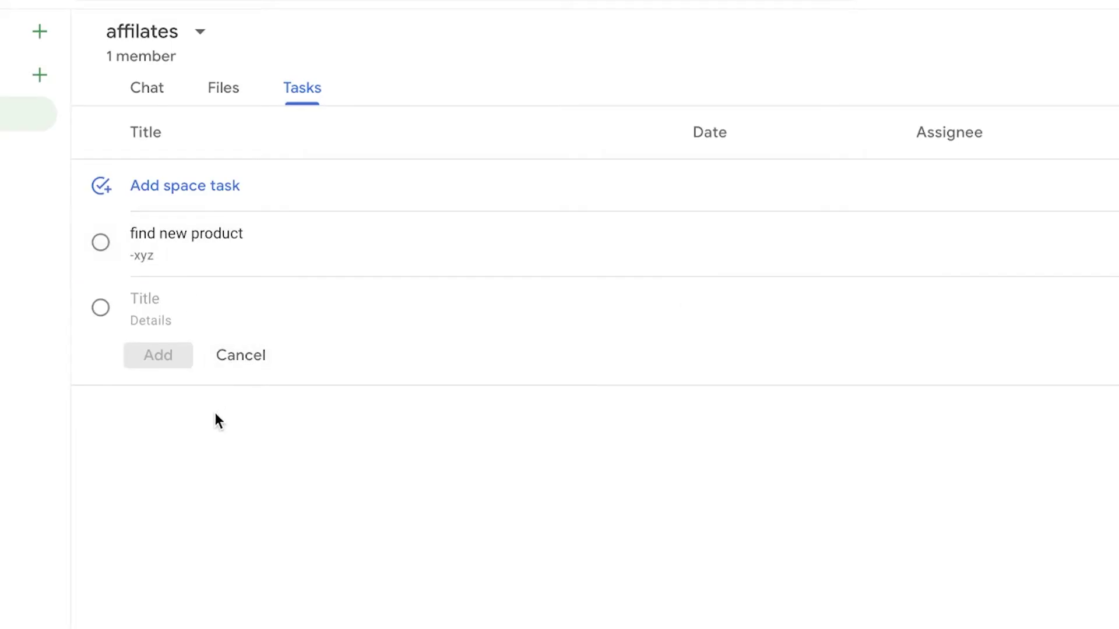
Set the task due Fri, May 27, 11:30 AM, assign it to yourself, and view it in chat
{"action": "left_click", "coordinate": [749, 249]}
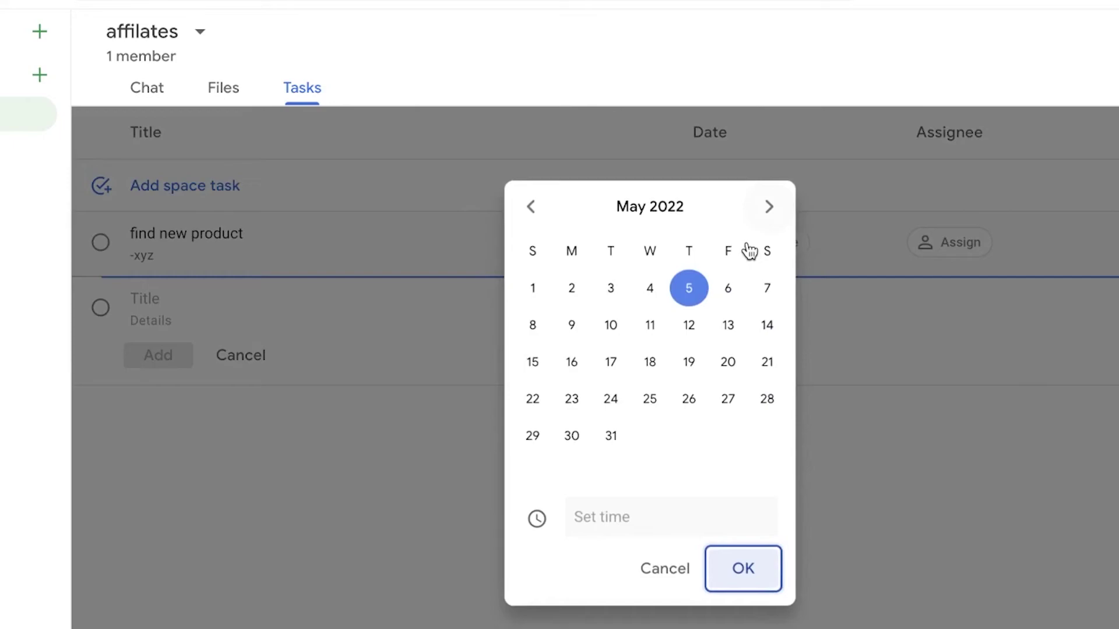
{"action": "left_click", "coordinate": [728, 397]}
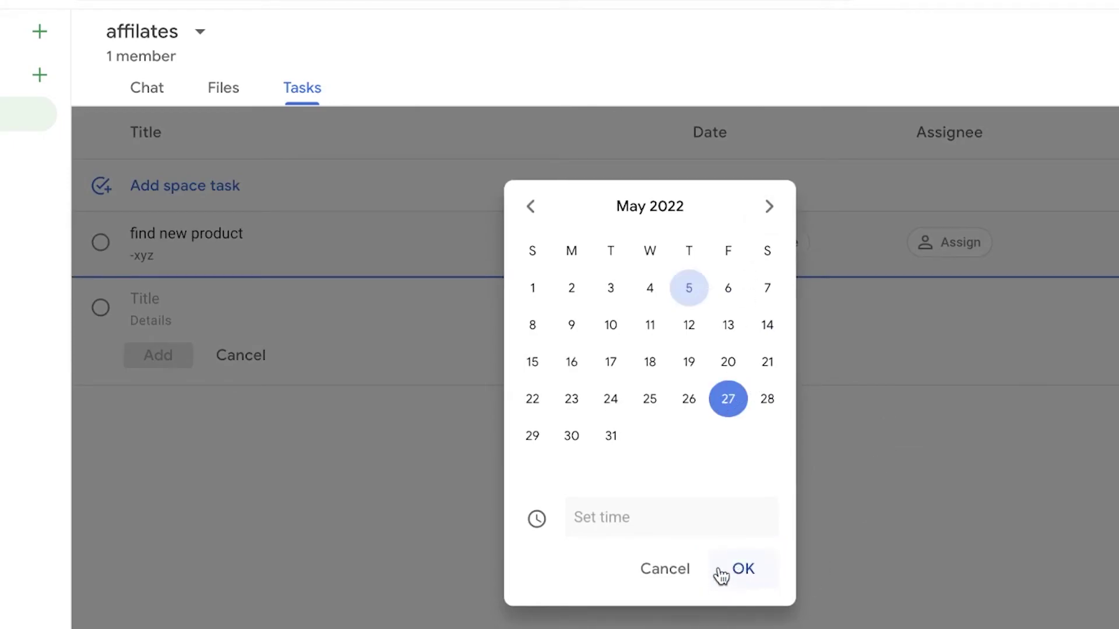
{"action": "left_click", "coordinate": [712, 516]}
{"action": "left_click", "coordinate": [706, 440]}
{"action": "left_click", "coordinate": [744, 569]}
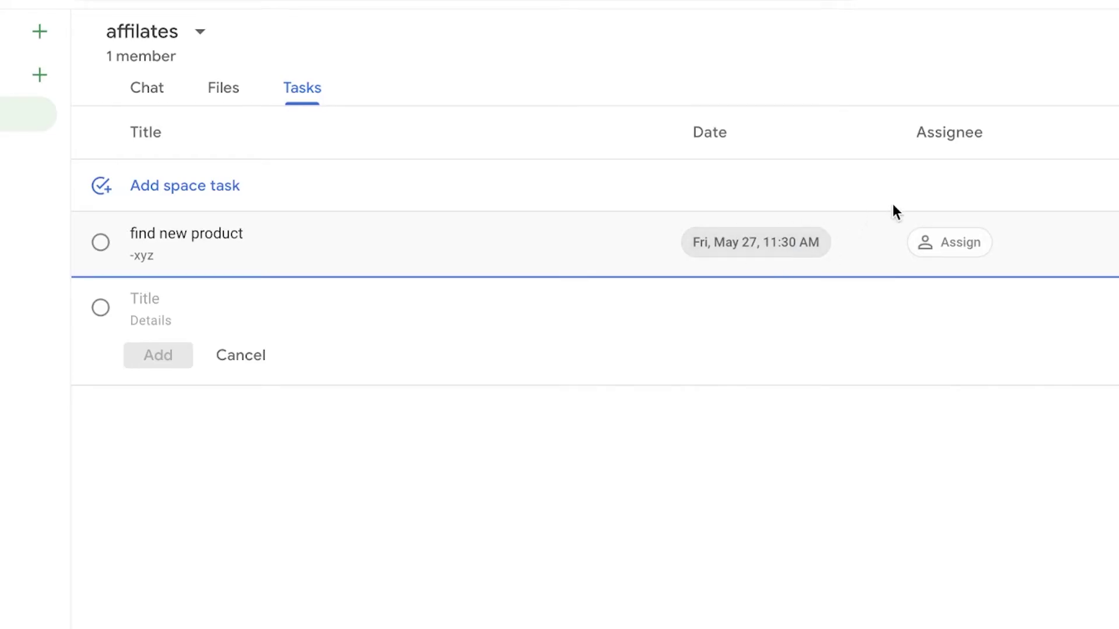
{"action": "left_click", "coordinate": [966, 242]}
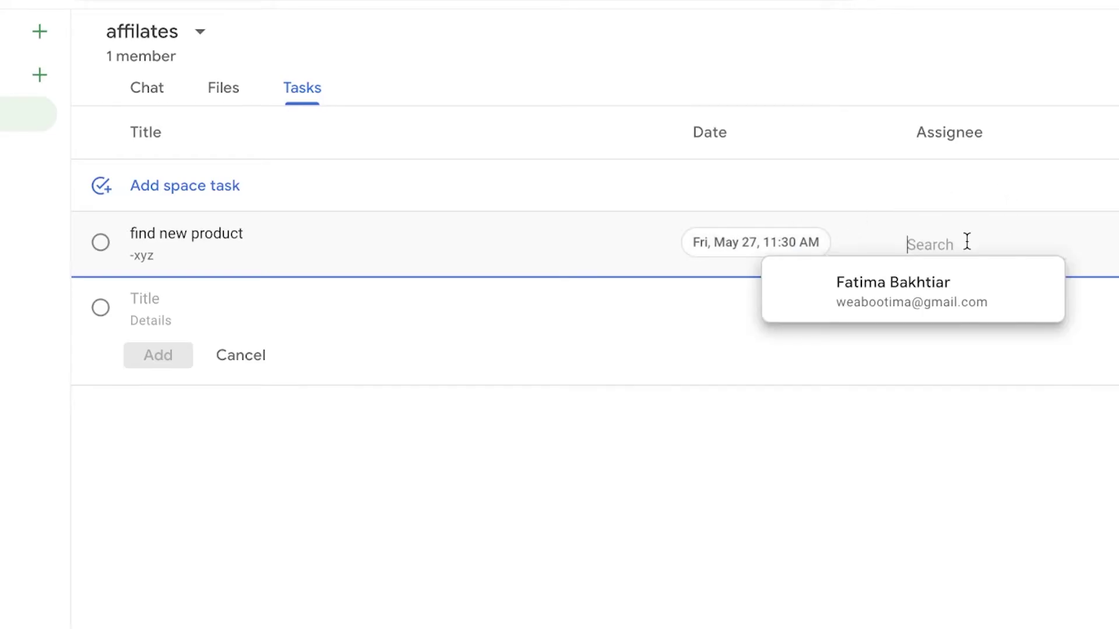
{"action": "left_click", "coordinate": [914, 291]}
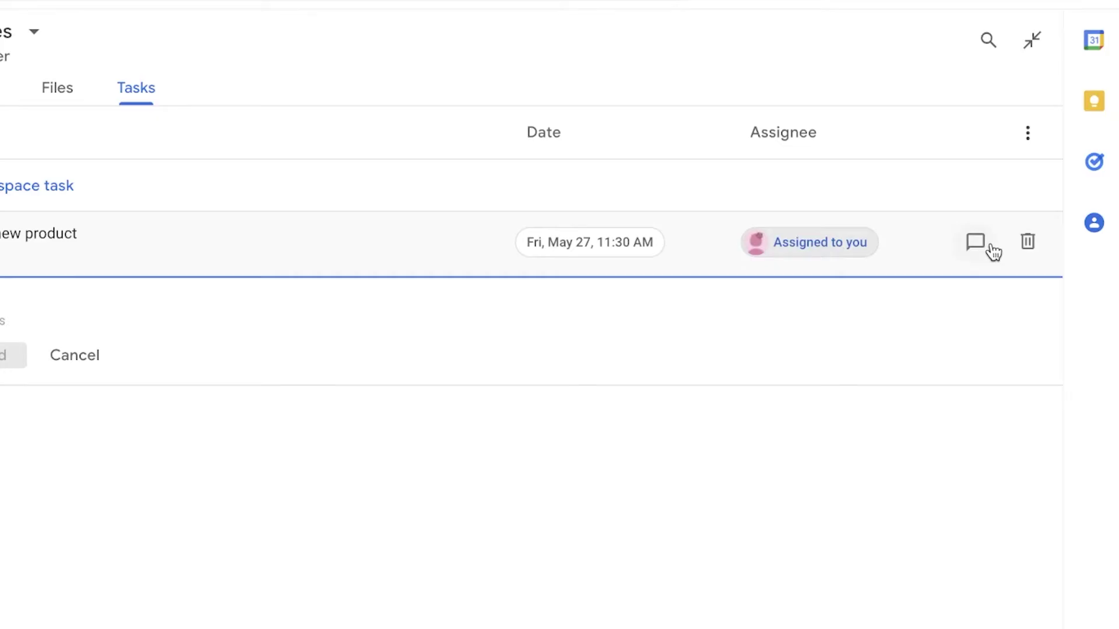
{"action": "left_click", "coordinate": [992, 250]}
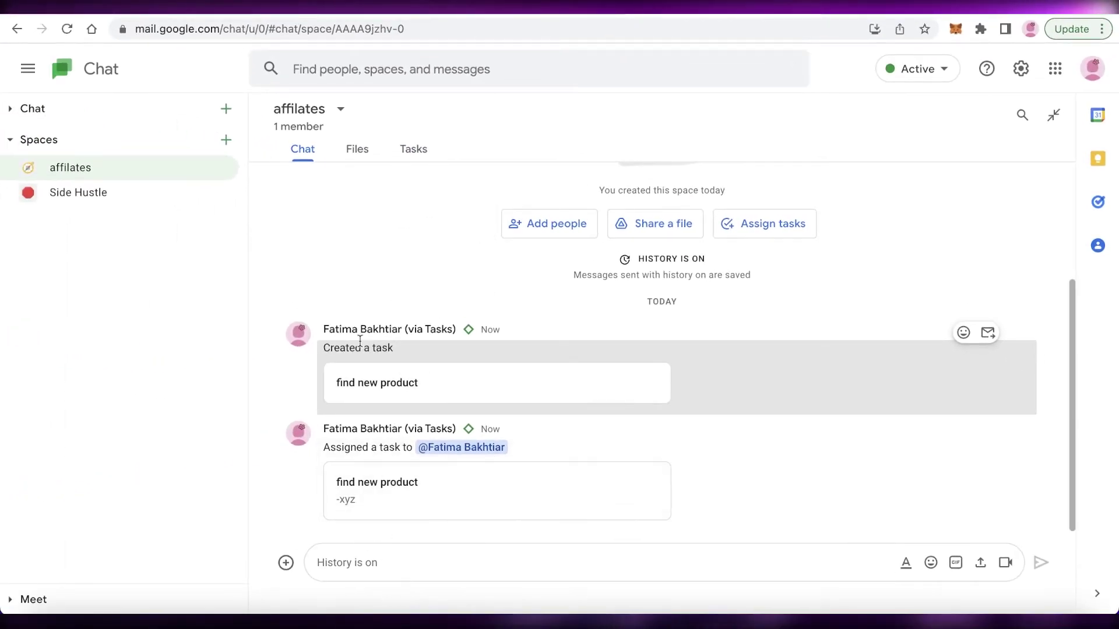
Mark 'find new product' as completed and open the personal Tasks side panel
{"action": "left_click", "coordinate": [411, 149]}
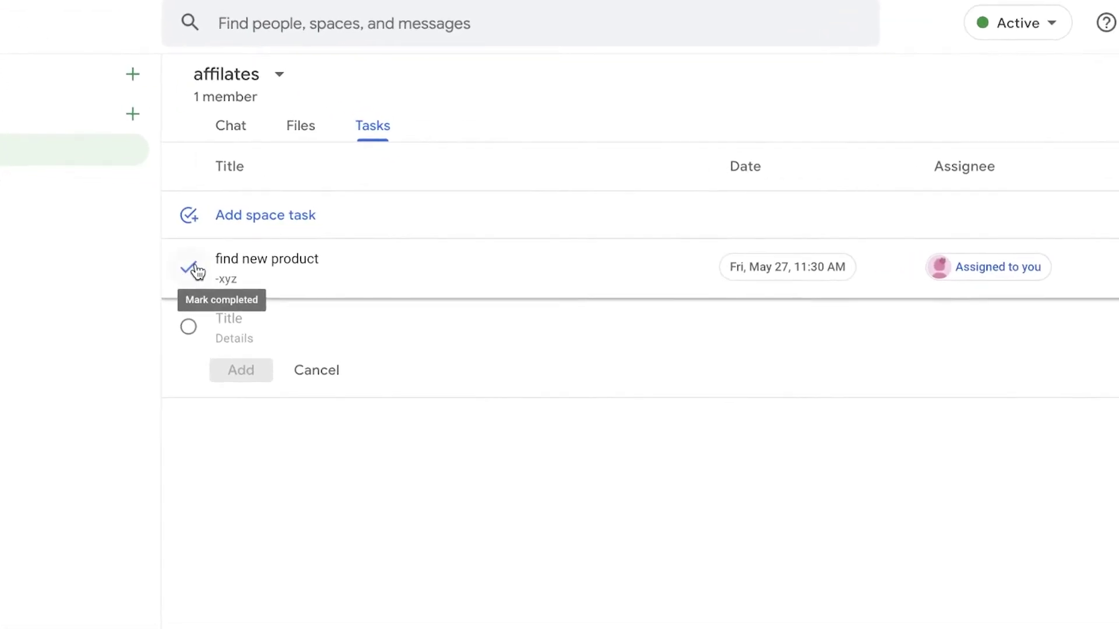
{"action": "left_click", "coordinate": [139, 276]}
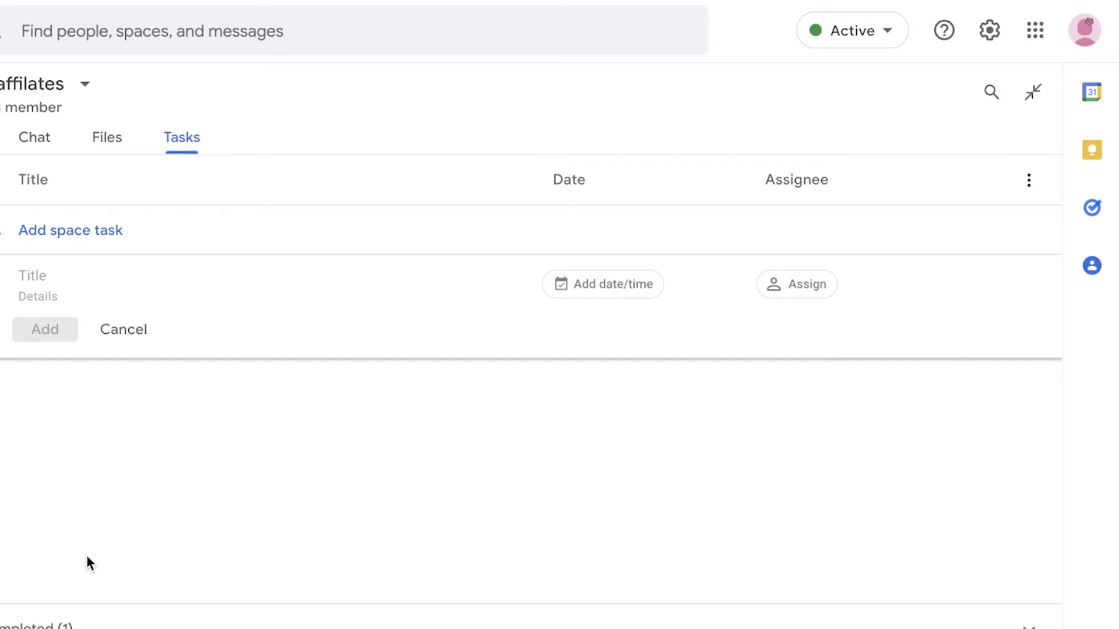
{"action": "left_click", "coordinate": [1092, 207]}
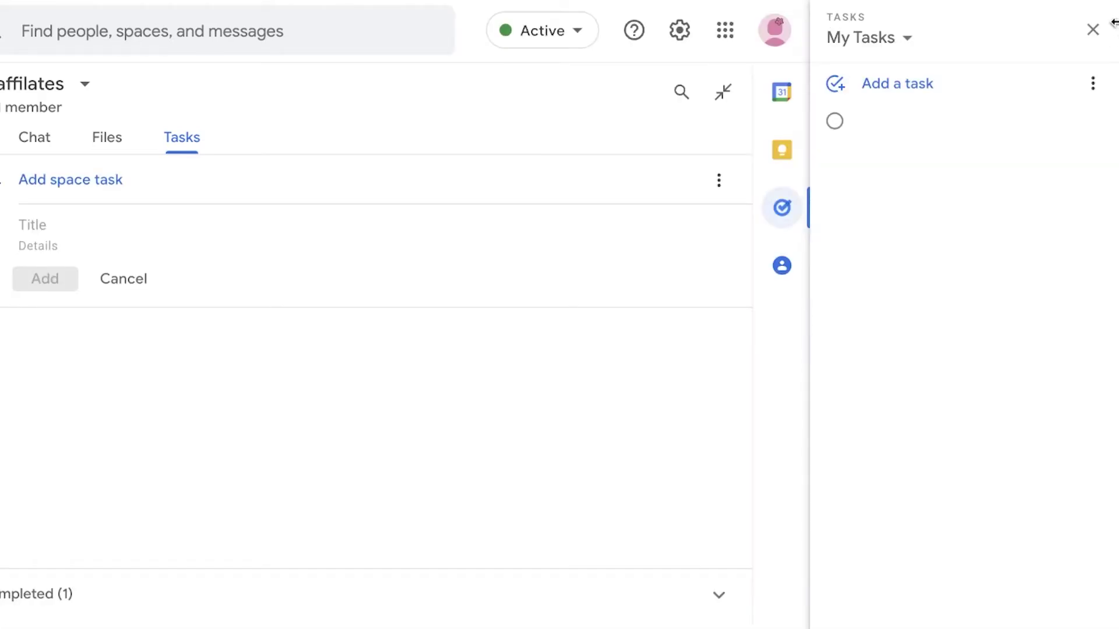
{"action": "left_click", "coordinate": [1093, 29]}
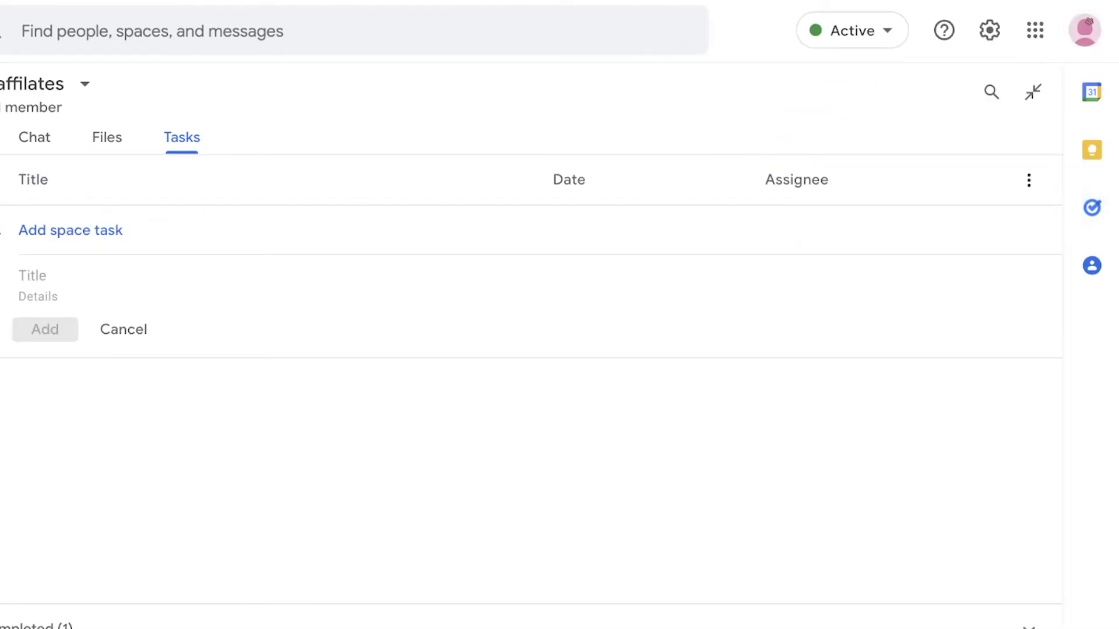
{"action": "left_click", "coordinate": [1092, 208]}
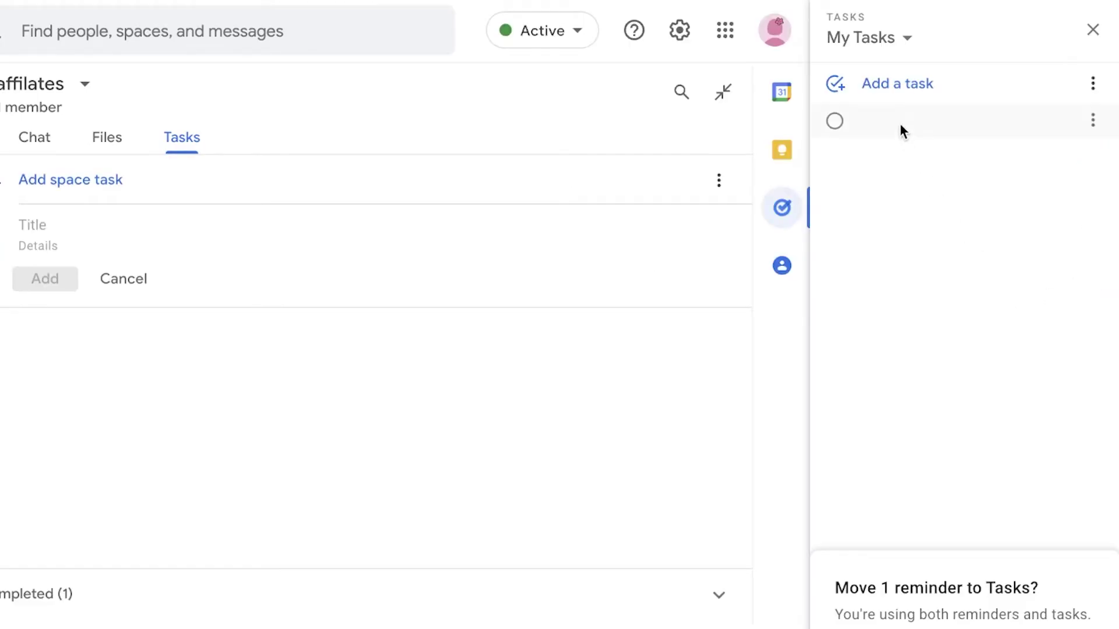
{"action": "left_click", "coordinate": [880, 92]}
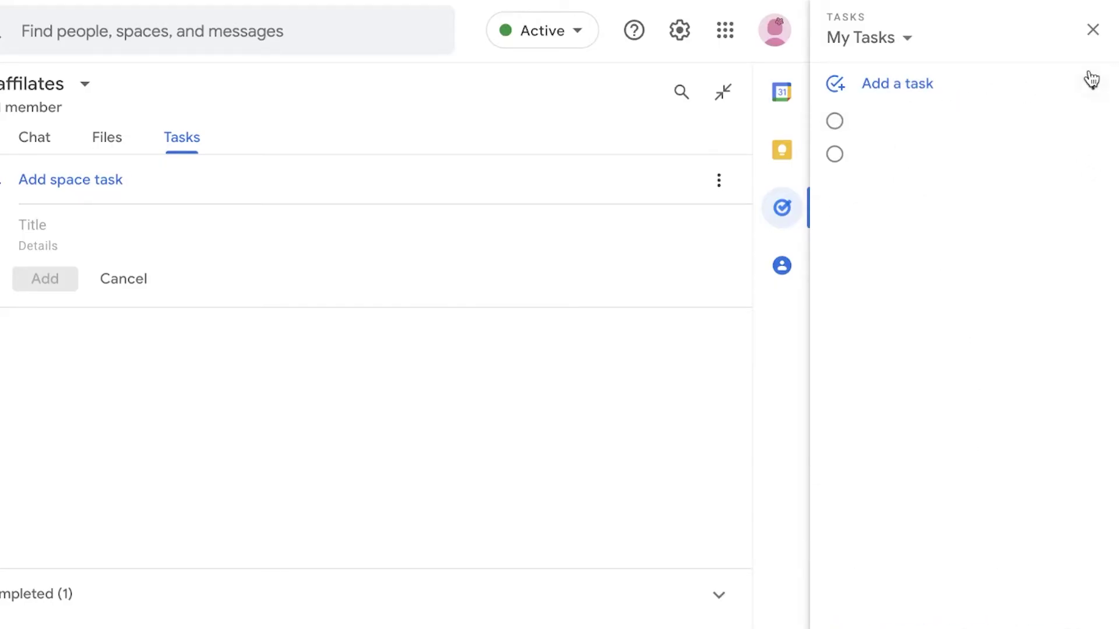
{"action": "left_click", "coordinate": [1092, 29]}
{"action": "left_click", "coordinate": [1109, 202]}
Create a new Tasks list named 'to do' alongside My Tasks, then close the panel
{"action": "left_click", "coordinate": [852, 38]}
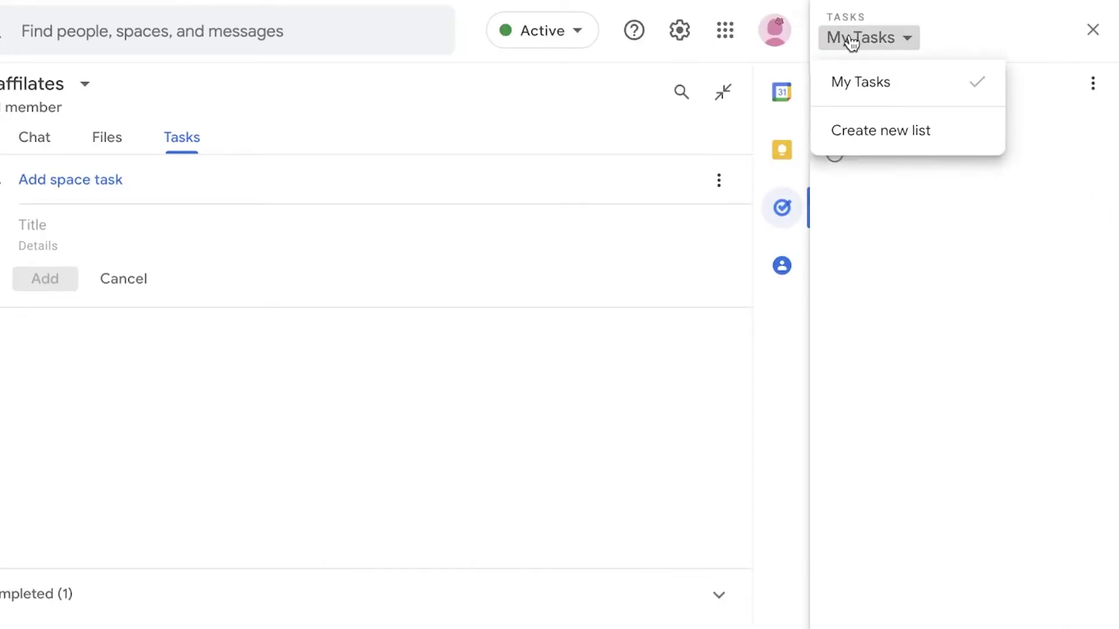
{"action": "left_click", "coordinate": [874, 130]}
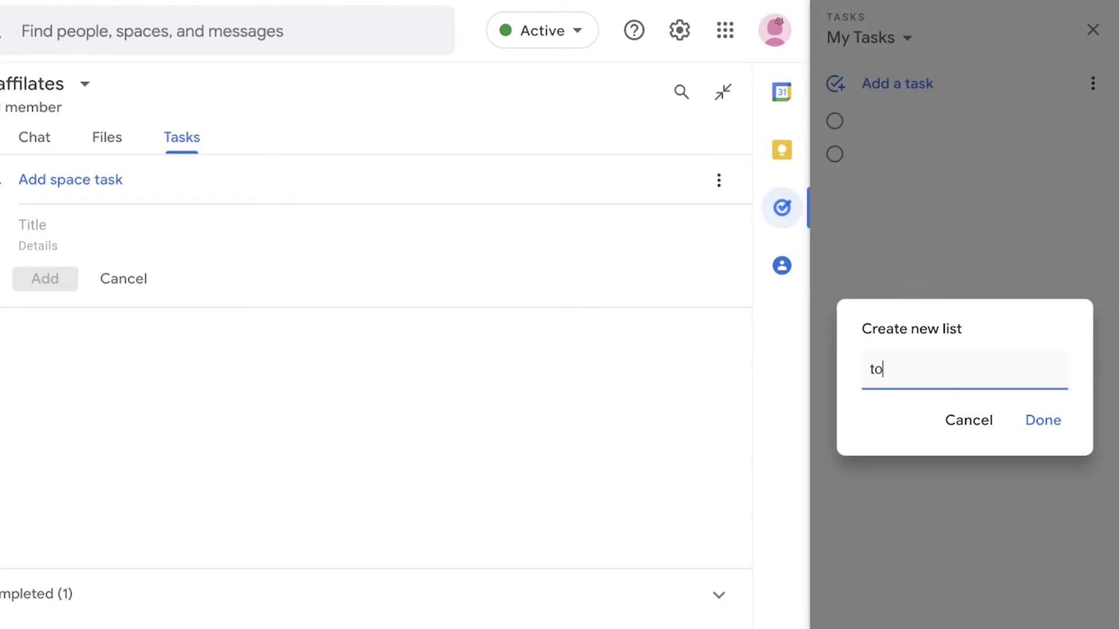
{"action": "type", "text": "to do"}
{"action": "key", "text": "Return"}
{"action": "left_click", "coordinate": [871, 90]}
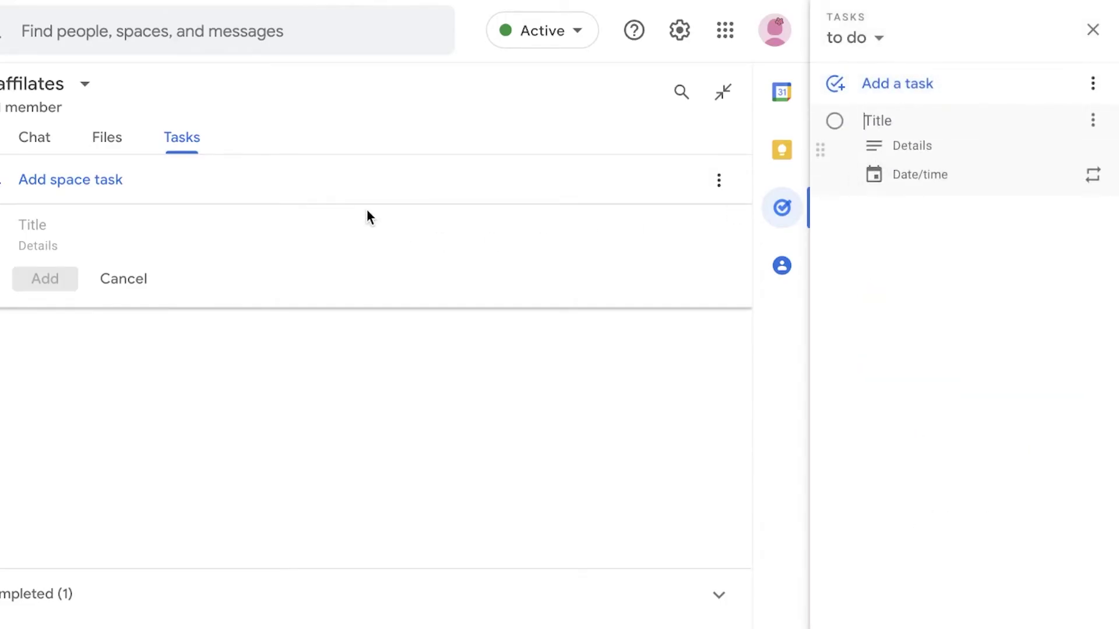
{"action": "left_click", "coordinate": [178, 500]}
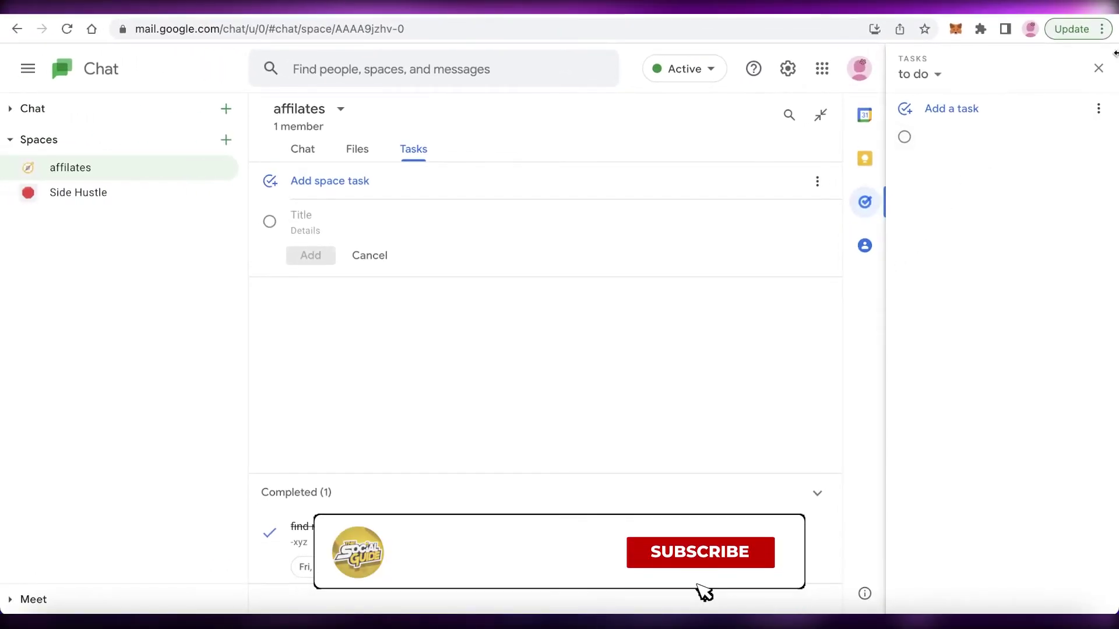
{"action": "left_click", "coordinate": [1098, 68]}
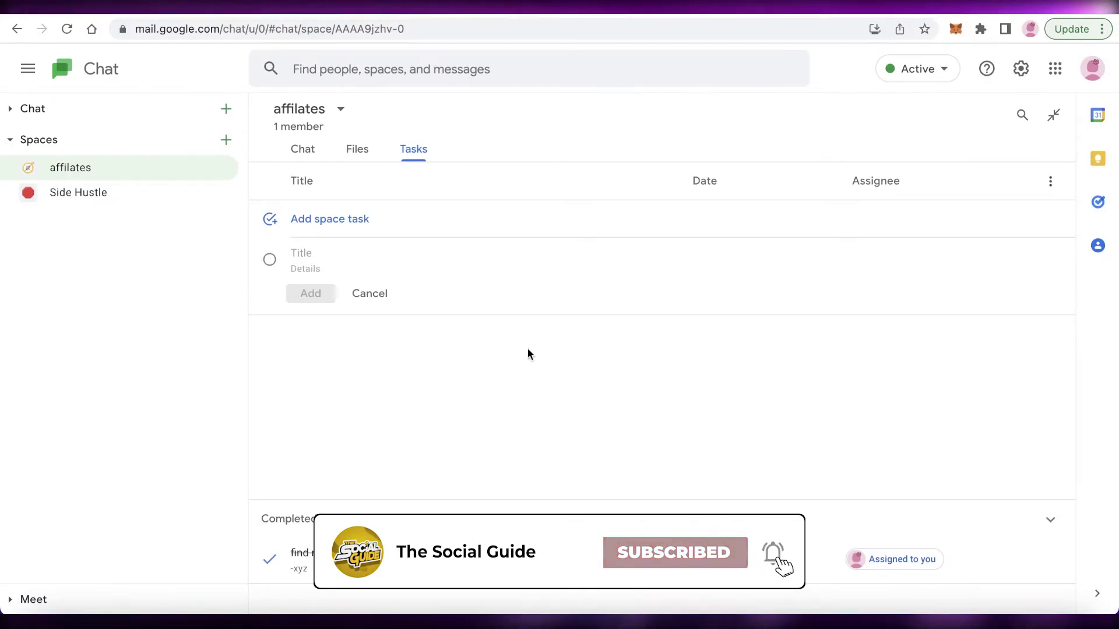
View Side Hustle's empty Tasks tab, then switch the Tasks side panel to My Tasks
{"action": "left_click", "coordinate": [115, 193]}
{"action": "left_click", "coordinate": [400, 153]}
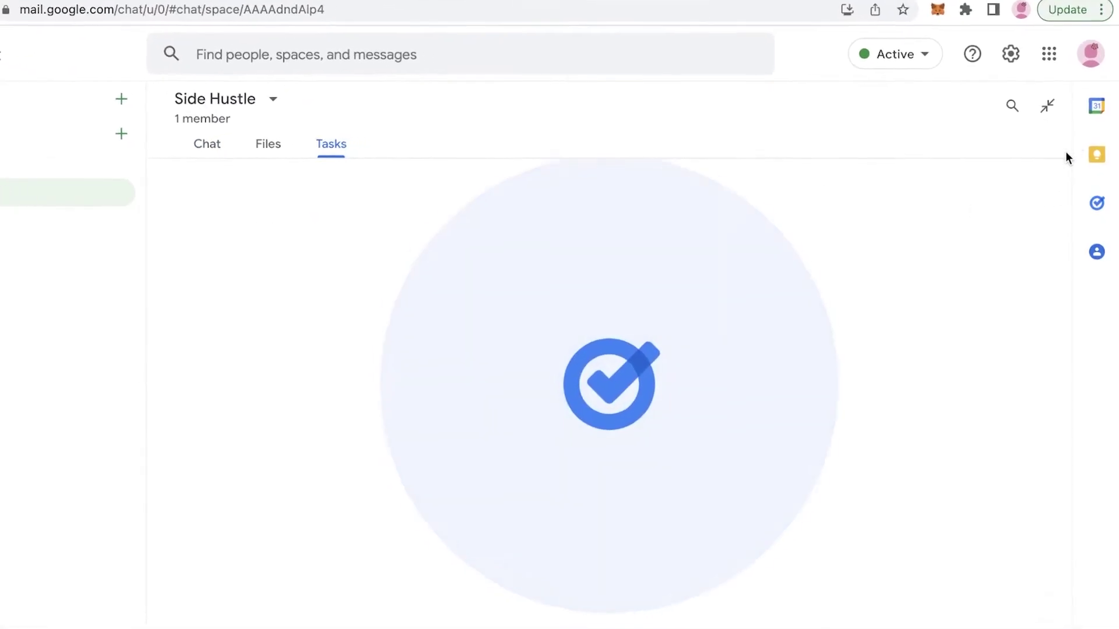
{"action": "left_click", "coordinate": [1104, 201]}
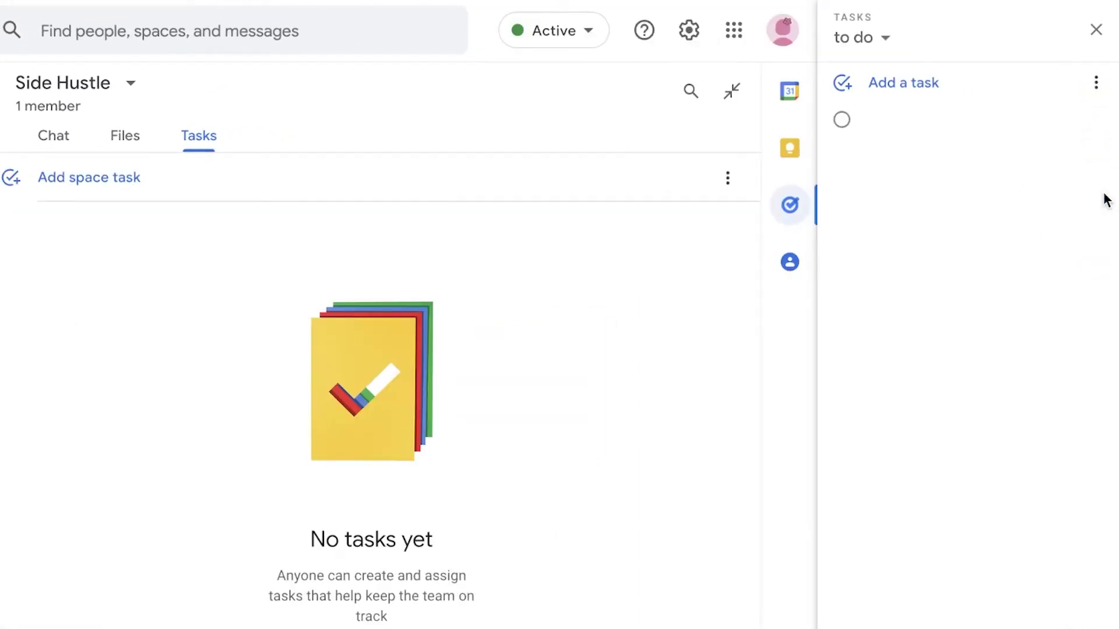
{"action": "left_click", "coordinate": [879, 51]}
{"action": "left_click", "coordinate": [909, 87]}
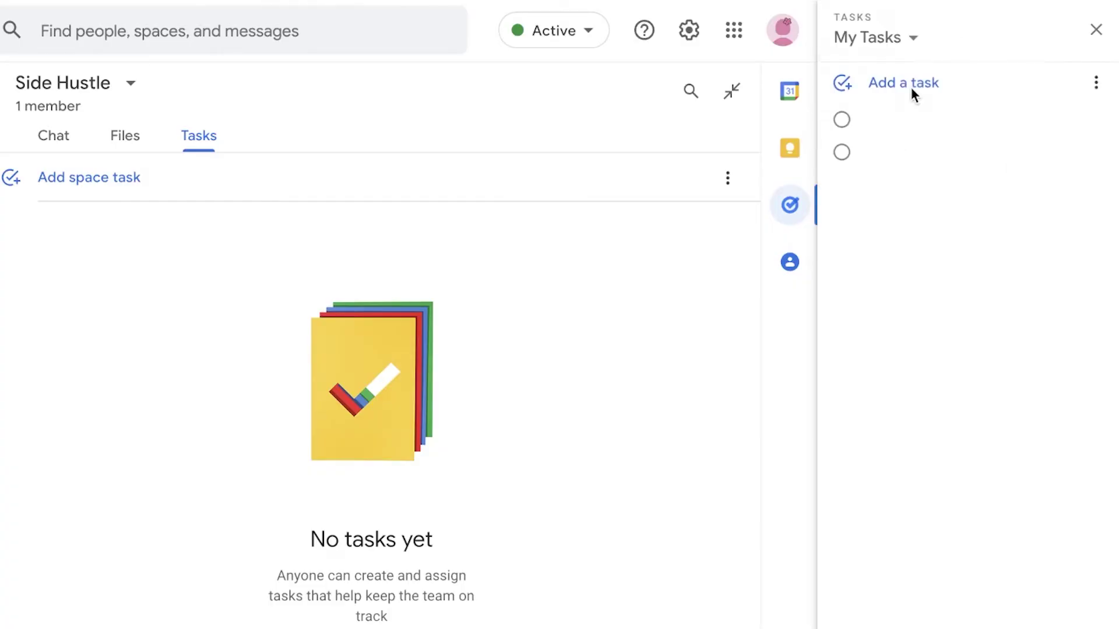
Check an empty task and the completed tasks, close the panel, and return to the start page
{"action": "left_click", "coordinate": [866, 121]}
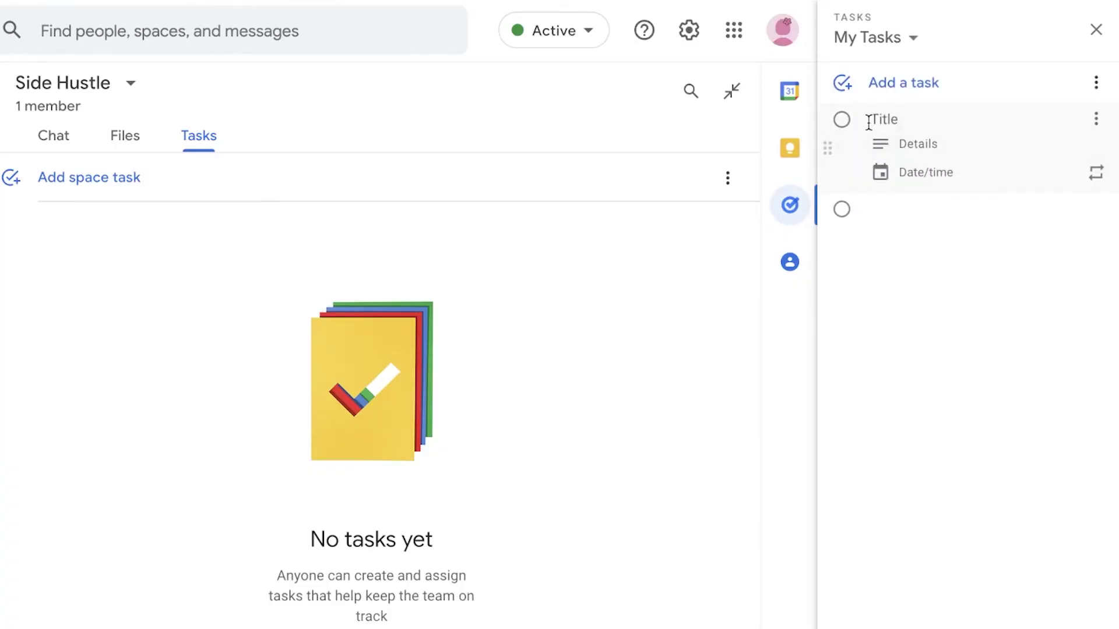
{"action": "left_click", "coordinate": [888, 318]}
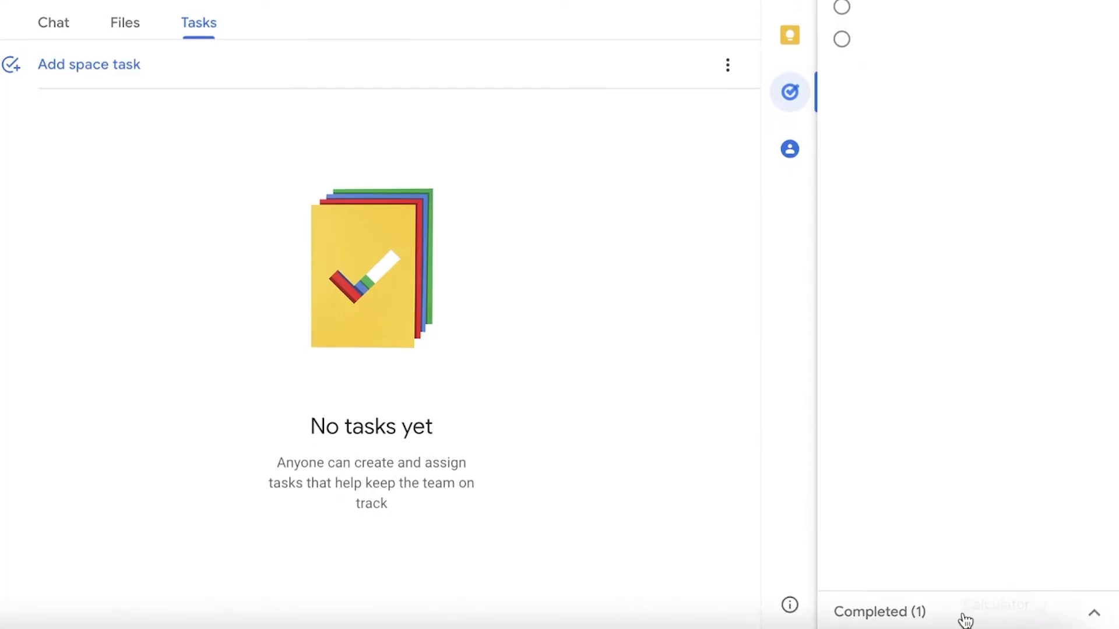
{"action": "left_click", "coordinate": [962, 612]}
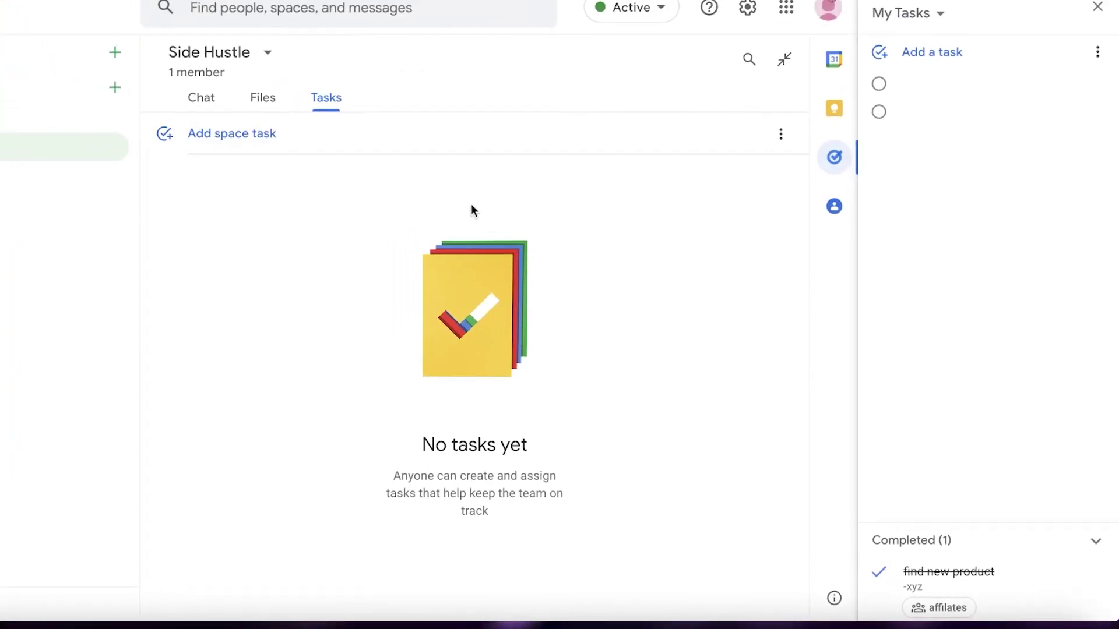
{"action": "left_click", "coordinate": [1097, 7]}
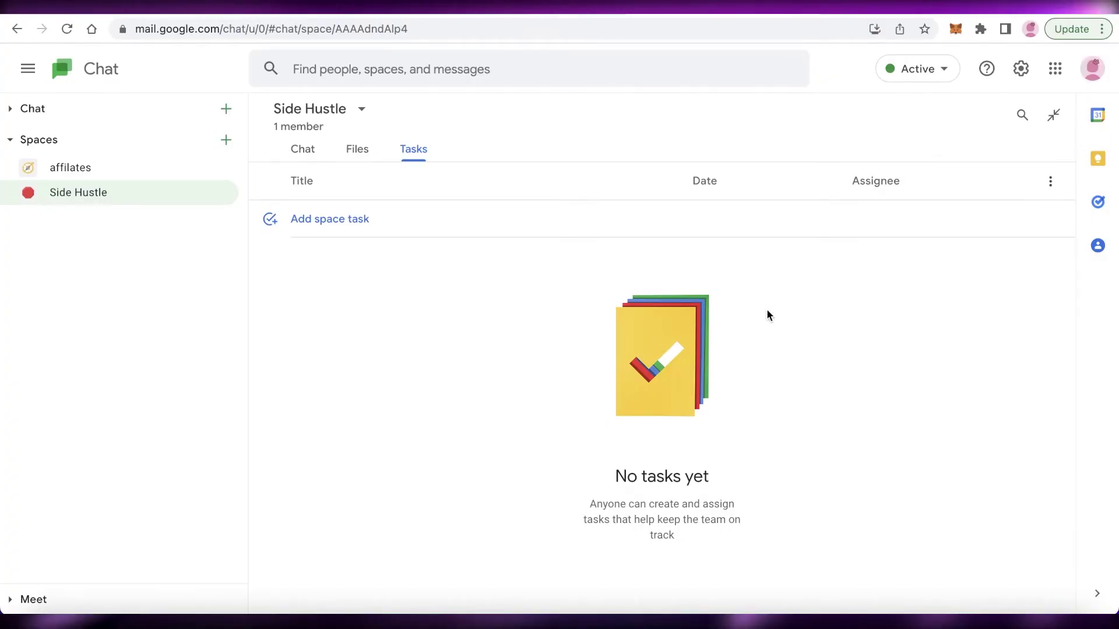
{"action": "left_click", "coordinate": [95, 76]}
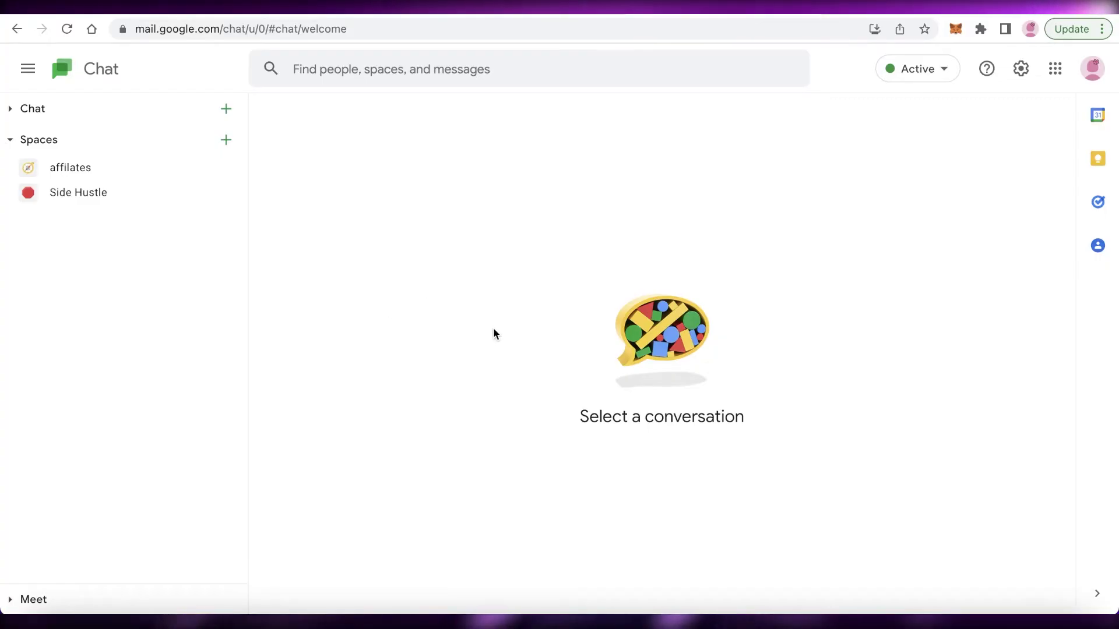
Expand Meet, dismiss the Join a meeting prompt, and create a new meeting link
{"action": "left_click", "coordinate": [9, 600]}
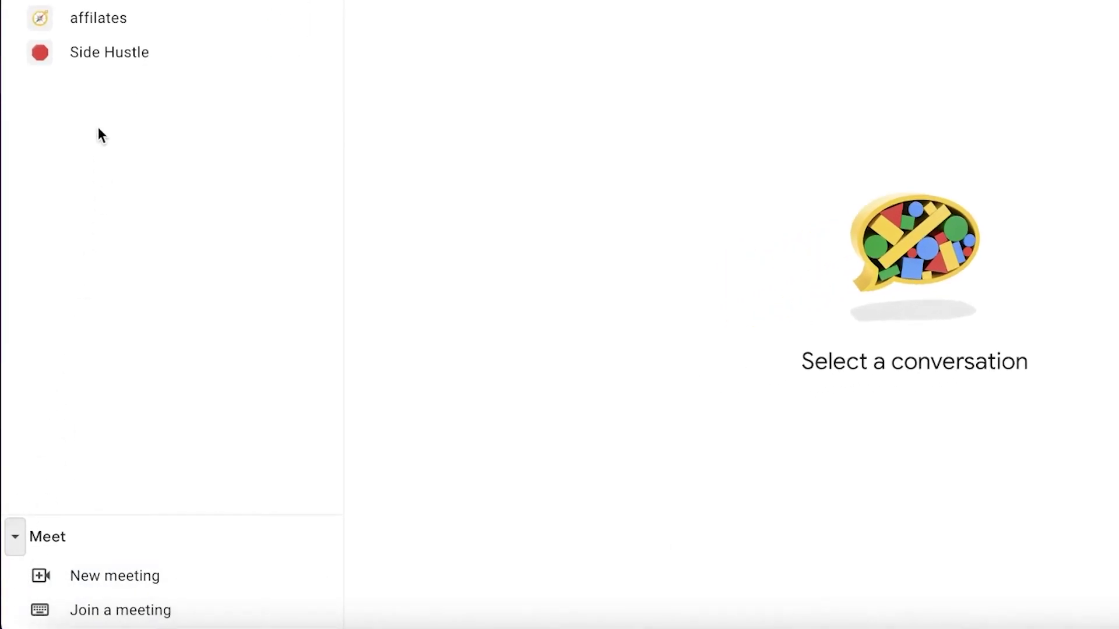
{"action": "left_click", "coordinate": [100, 616]}
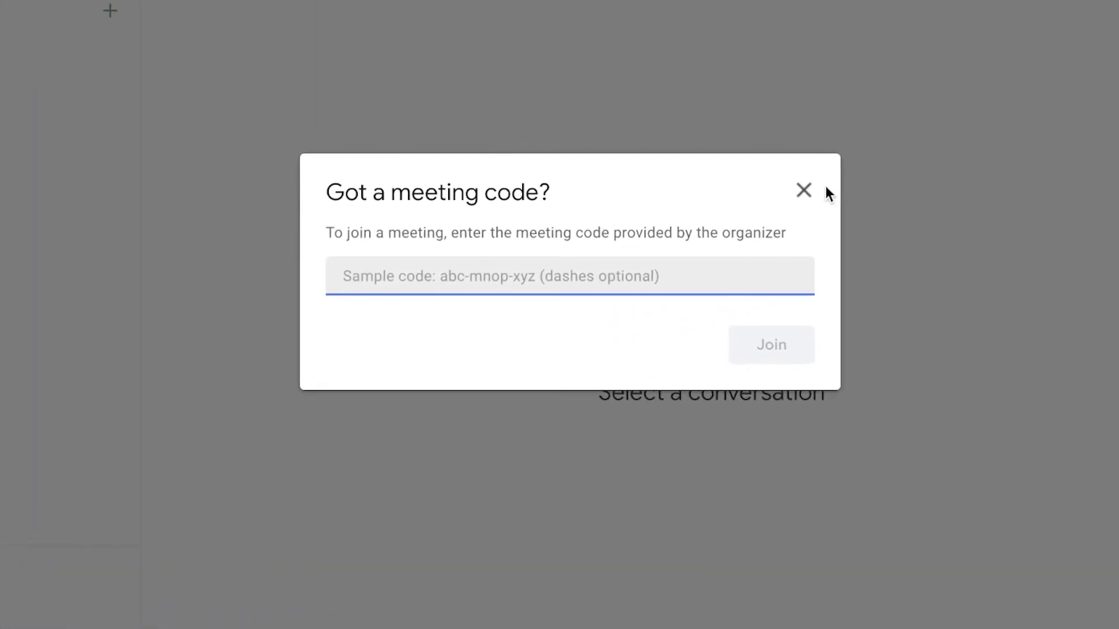
{"action": "left_click", "coordinate": [804, 190]}
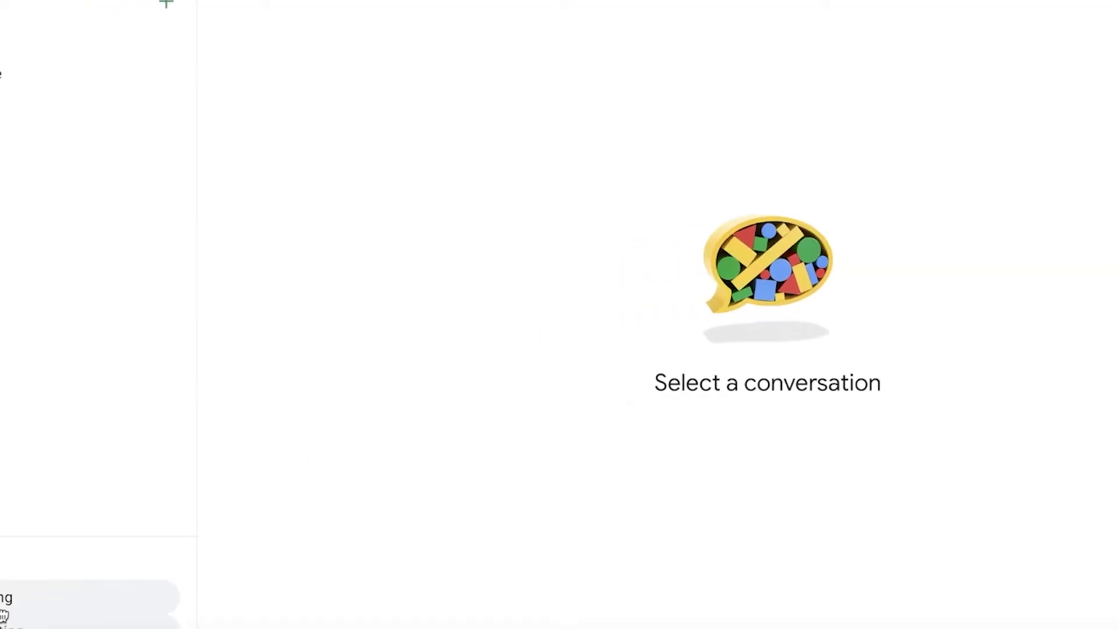
{"action": "left_click", "coordinate": [3, 615]}
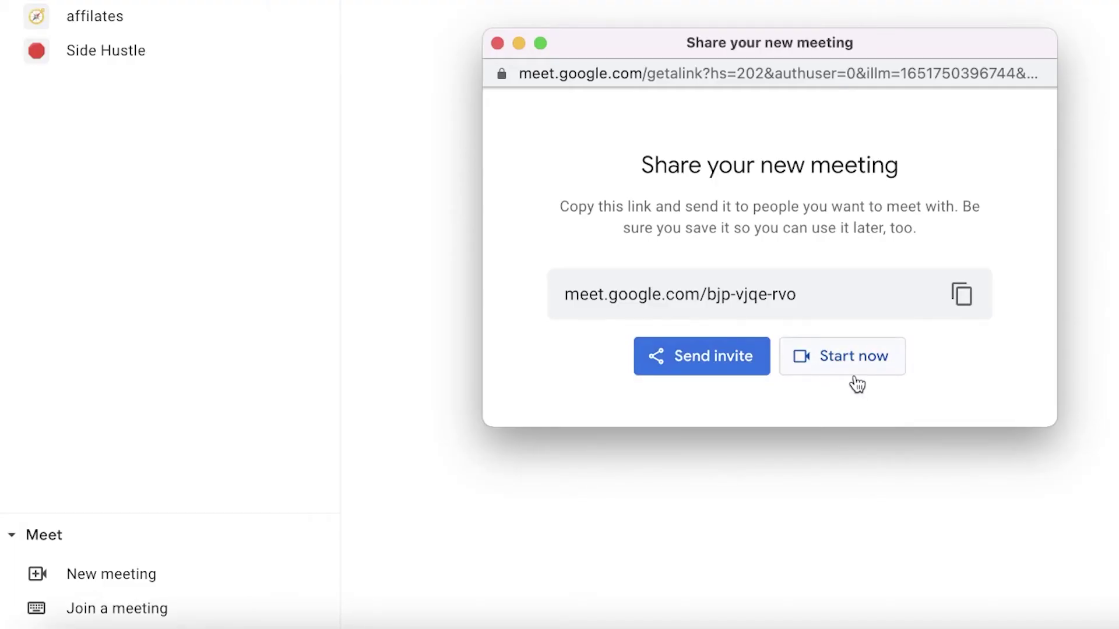
{"action": "left_click", "coordinate": [857, 385]}
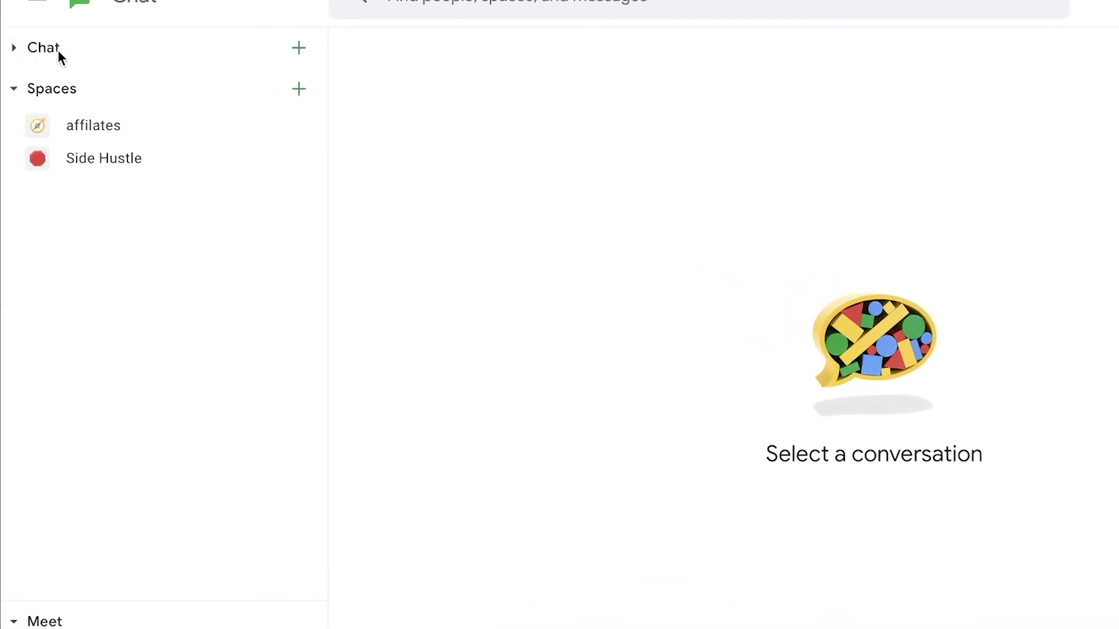
Open the direct conversation and pop it out into its own chat window
{"action": "left_click", "coordinate": [20, 49]}
{"action": "left_click", "coordinate": [147, 94]}
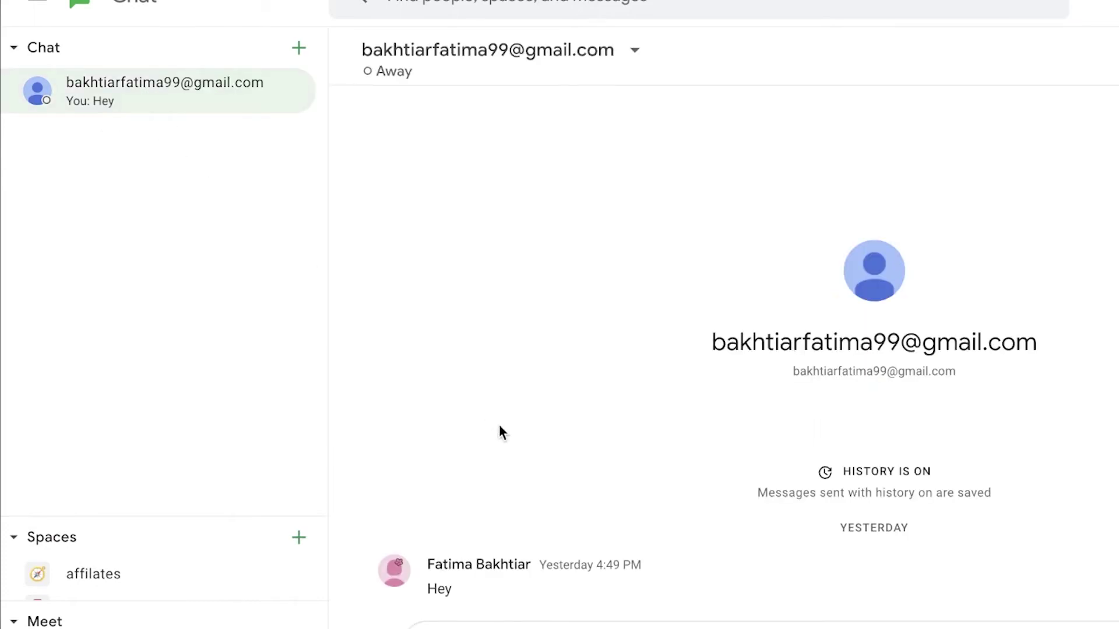
{"action": "left_click", "coordinate": [299, 49]}
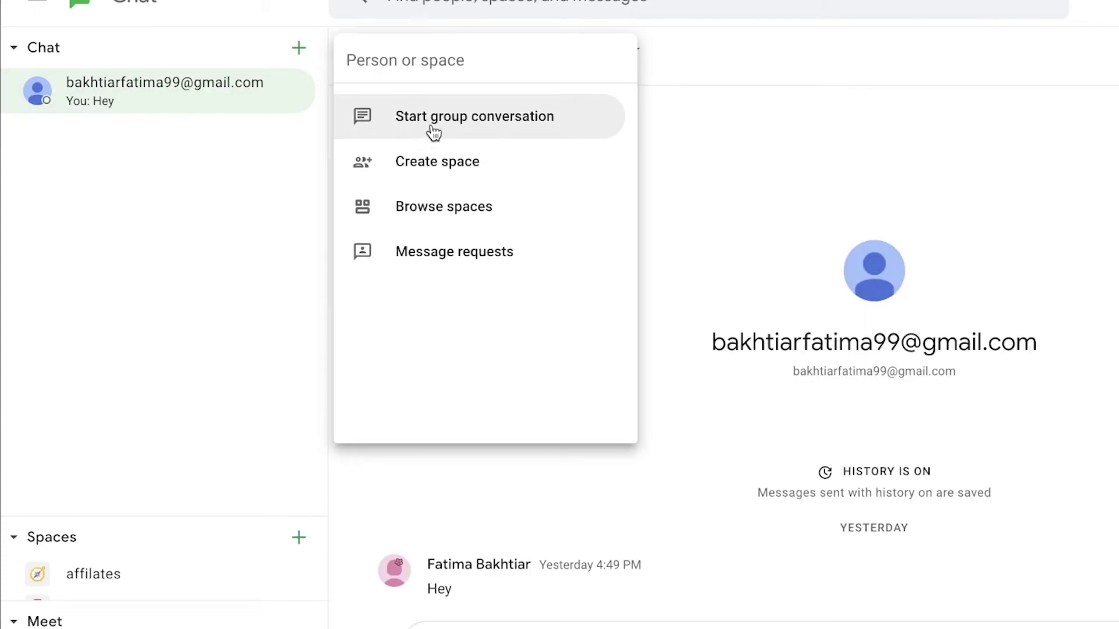
{"action": "type", "text": "s"}
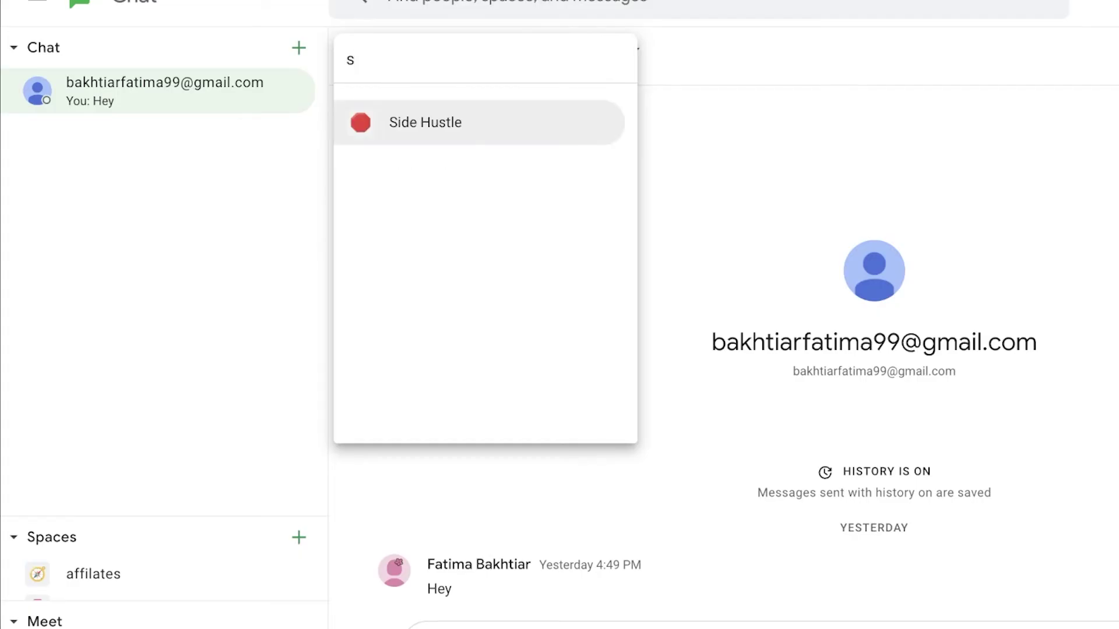
{"action": "key", "text": "BackSpace"}
{"action": "key", "text": "BackSpace"}
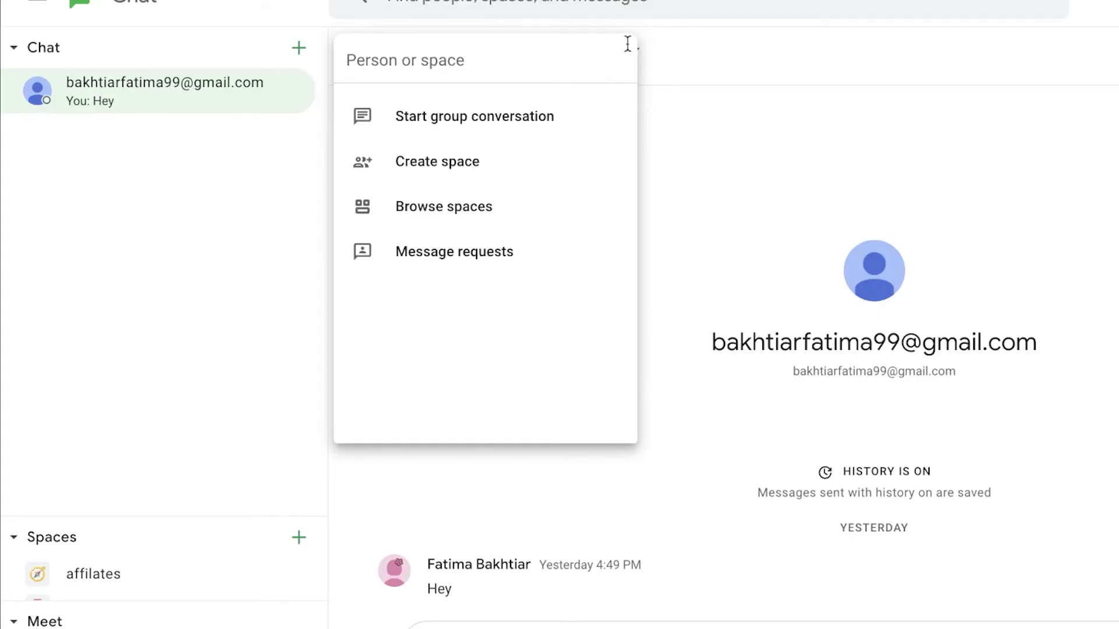
{"action": "left_click", "coordinate": [700, 246]}
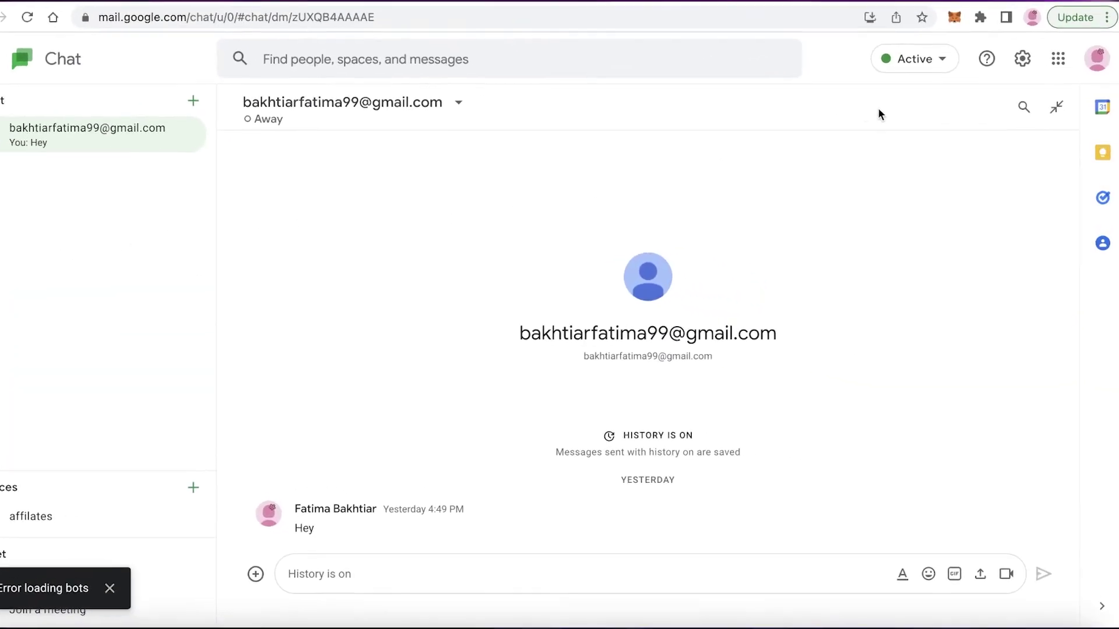
{"action": "left_click", "coordinate": [1056, 107]}
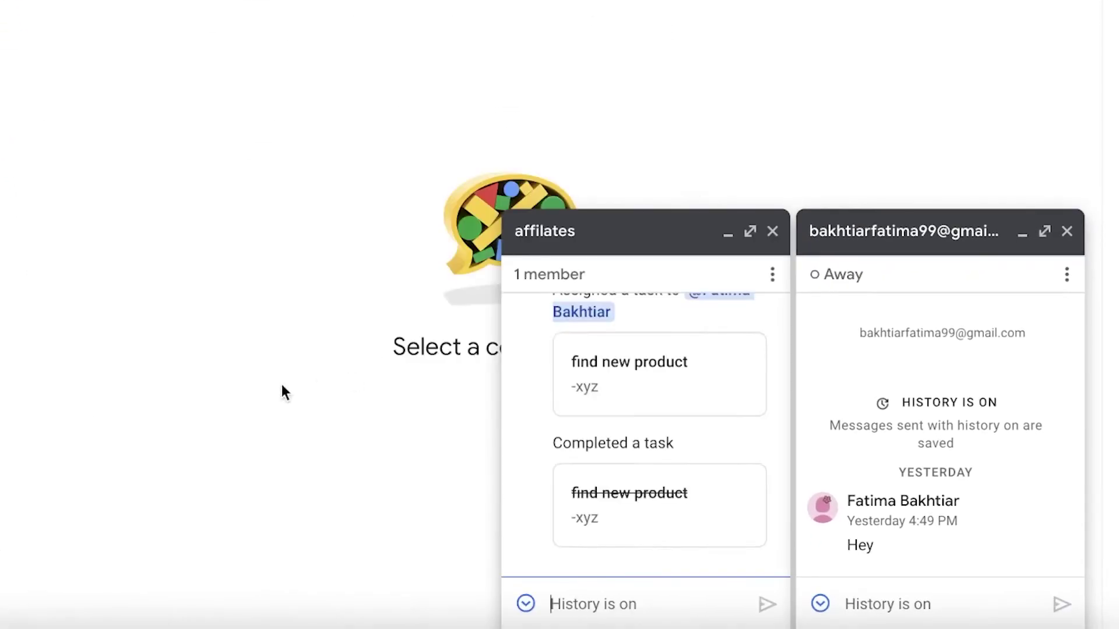
Pop the Side Hustle space out into a chat window and collapse the direct chats section
{"action": "left_click", "coordinate": [102, 522]}
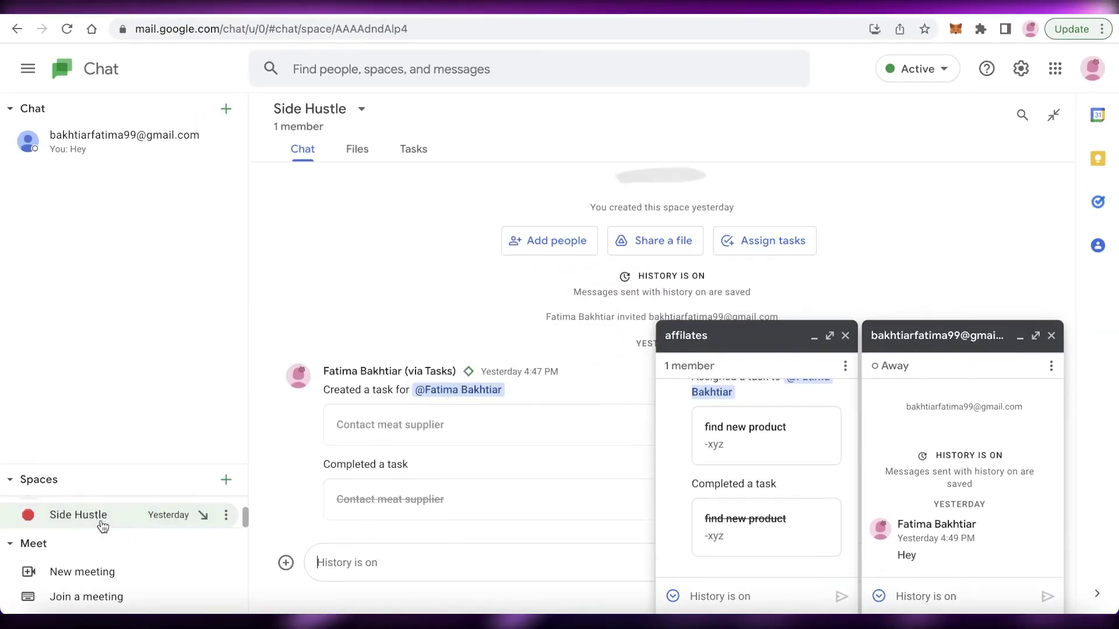
{"action": "left_click", "coordinate": [1053, 115]}
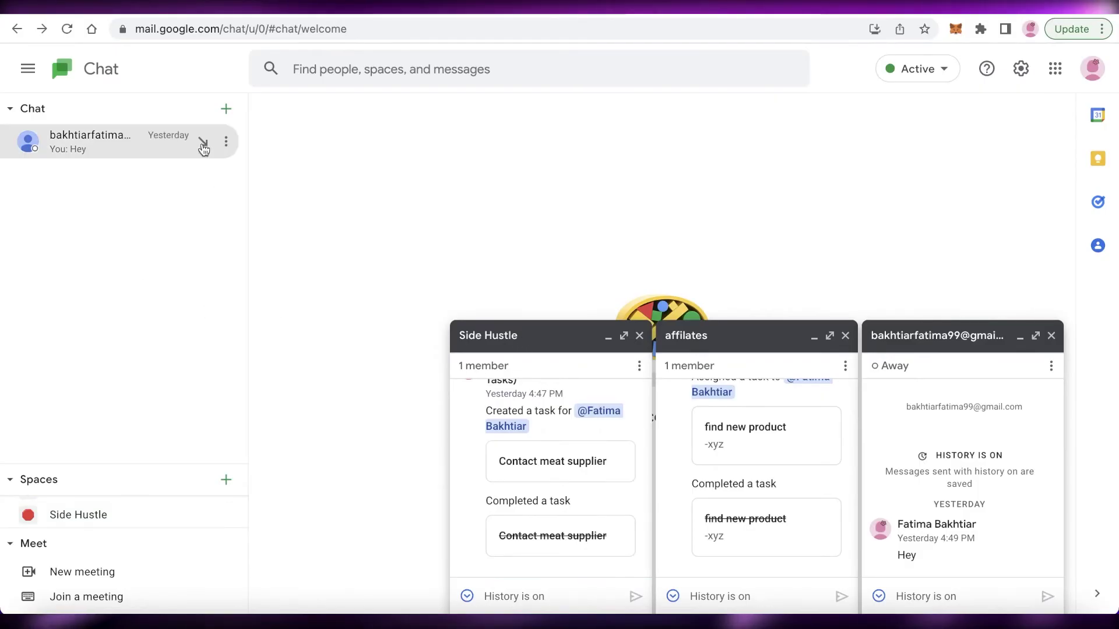
{"action": "left_click", "coordinate": [11, 109]}
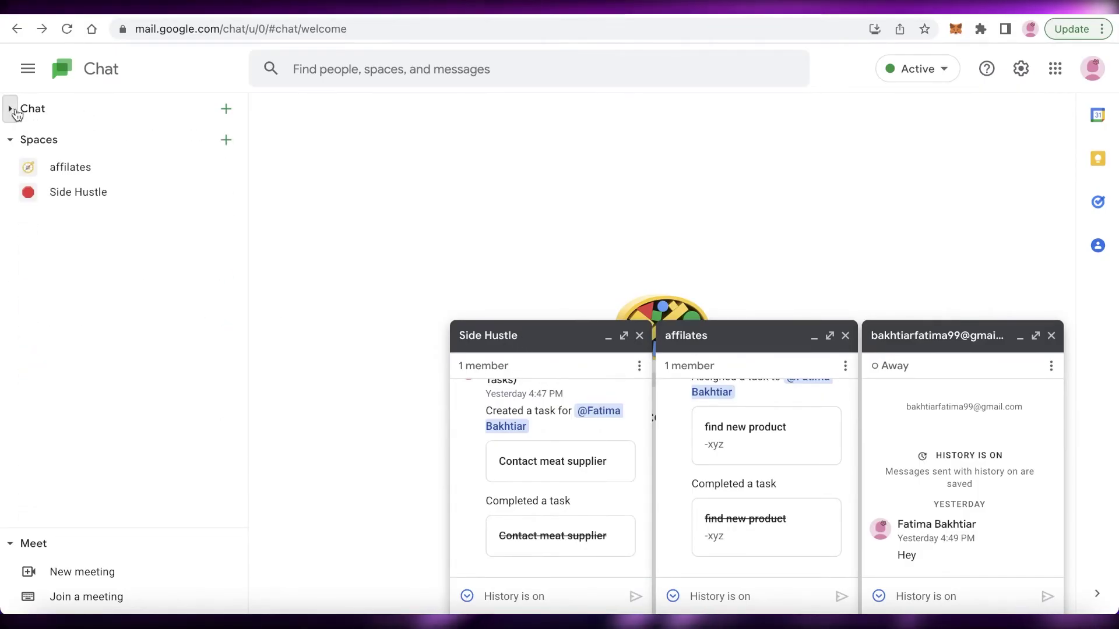